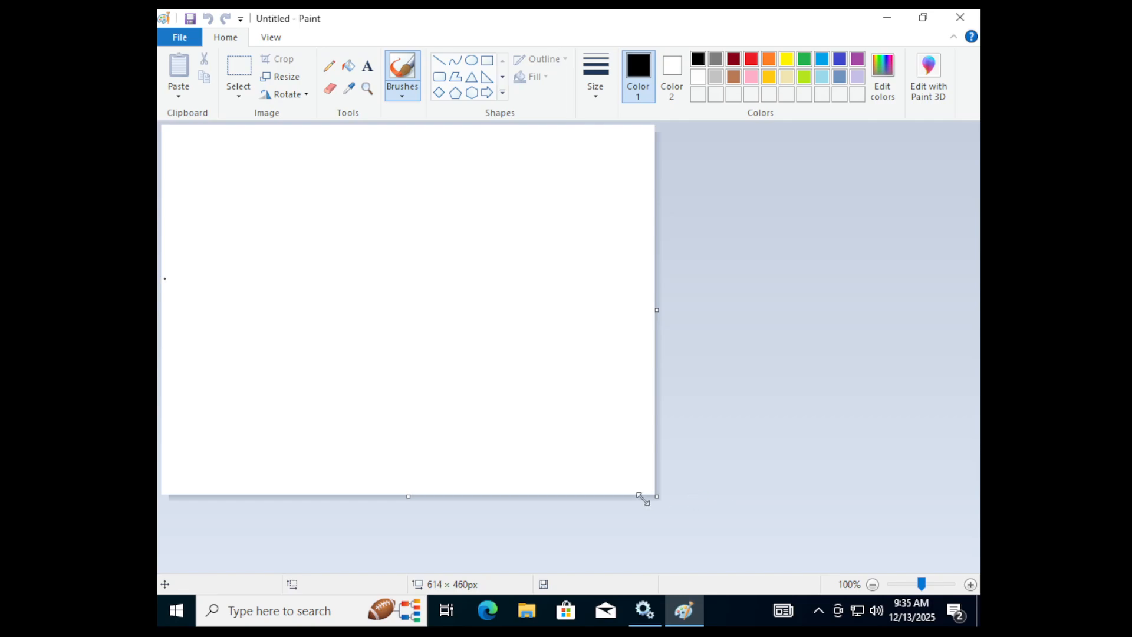
# Enlarge the blank canvas to 765 × 476 px.
pyautogui.moveTo(659, 498)
pyautogui.mouseDown()
pyautogui.moveTo(821, 501)
pyautogui.moveTo(816, 464)
pyautogui.moveTo(893, 501)
pyautogui.moveTo(670, 508)
pyautogui.mouseUp()
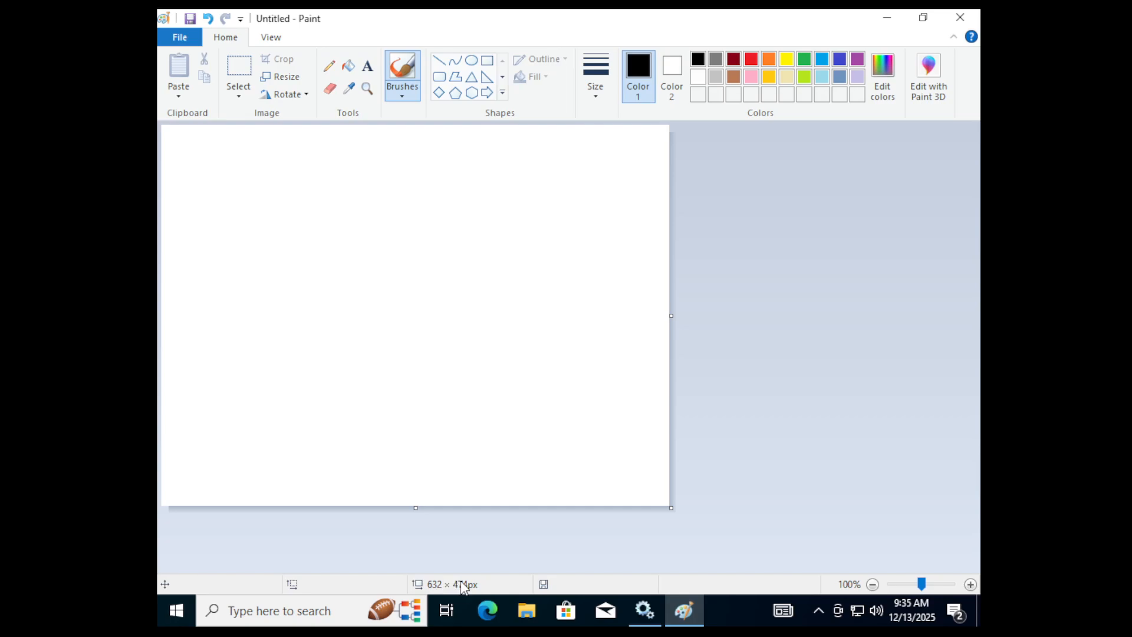
pyautogui.moveTo(669, 507); pyautogui.dragTo(778, 509)
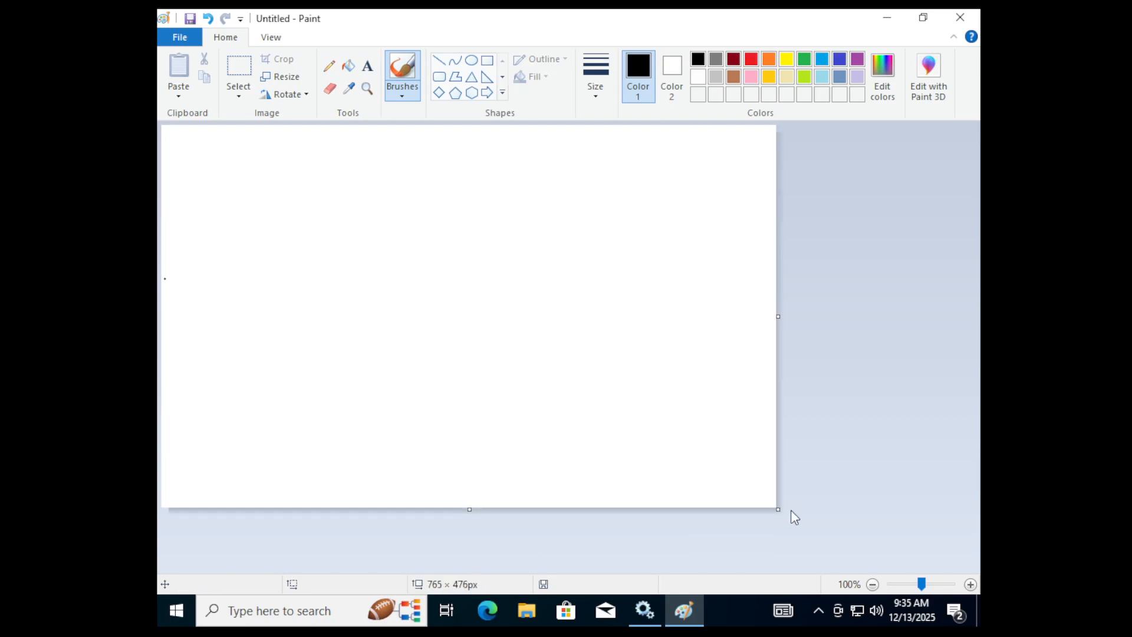
# Handwrite the word "hello" in black with the Pencil in the upper-left part of the canvas.
pyautogui.click(330, 68)
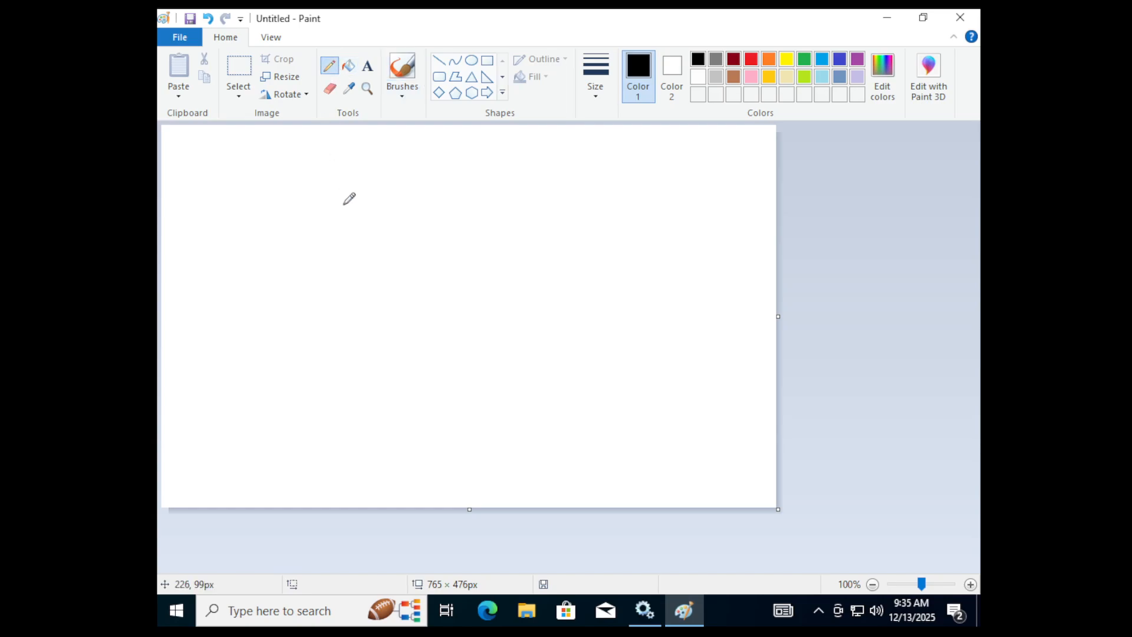
pyautogui.moveTo(252, 197); pyautogui.dragTo(354, 251)
pyautogui.moveTo(365, 203); pyautogui.dragTo(364, 260)
pyautogui.moveTo(389, 202)
pyautogui.mouseDown()
pyautogui.moveTo(398, 255)
pyautogui.moveTo(436, 235)
pyautogui.mouseUp()
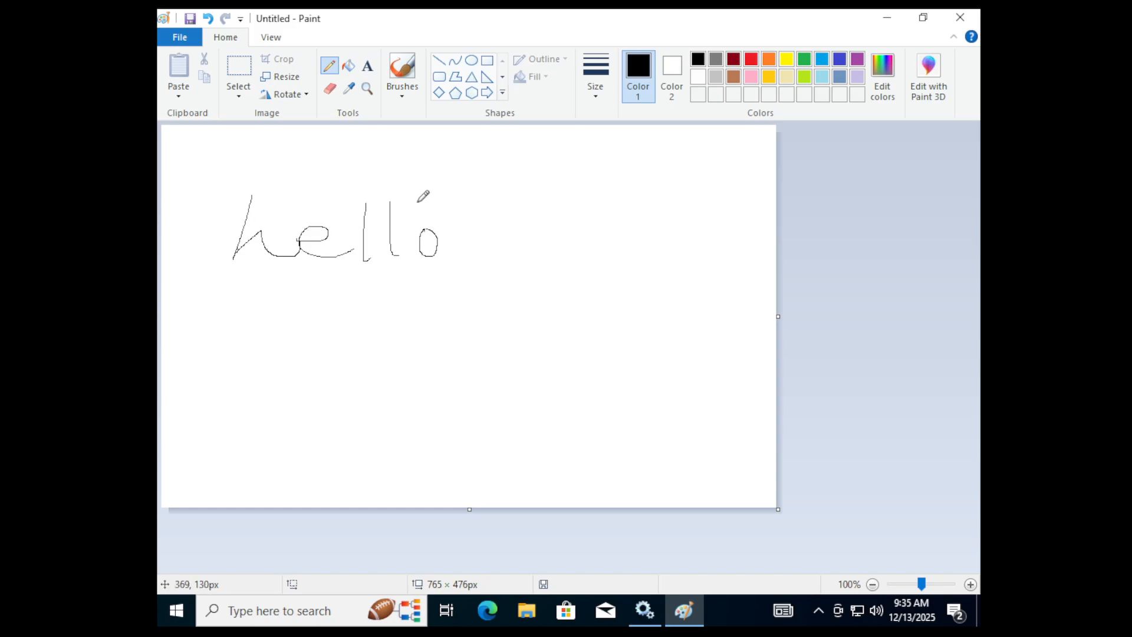
# Erase the letters "llo" with the Eraser, undo the erasure, and also undo the handwritten "o".
pyautogui.click(329, 89)
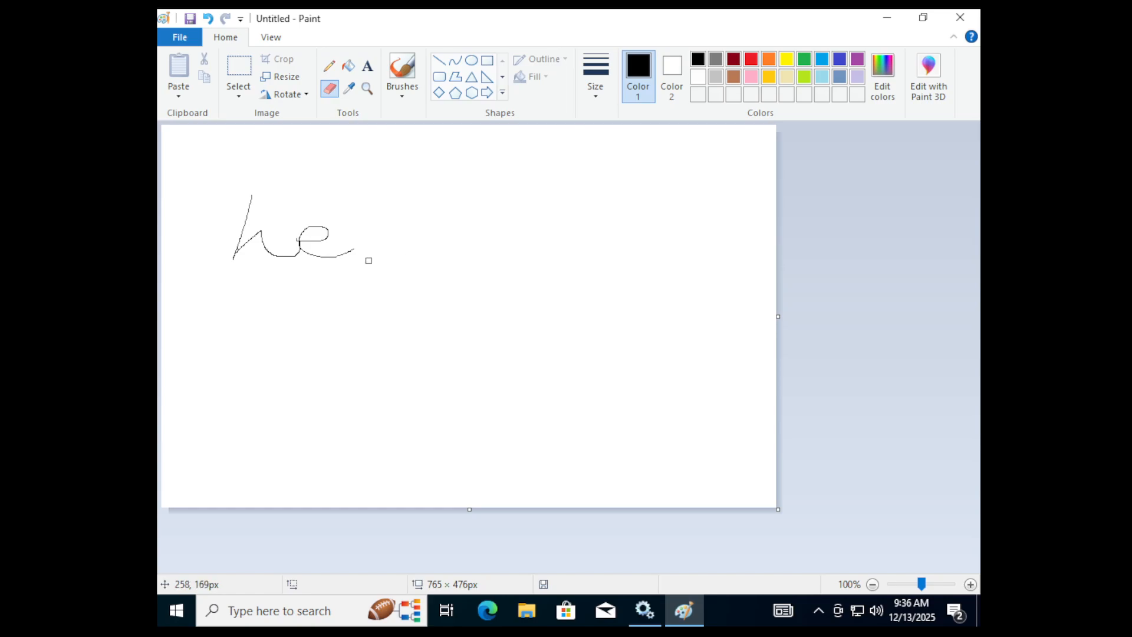
pyautogui.hotkey('ctrl', 'z')
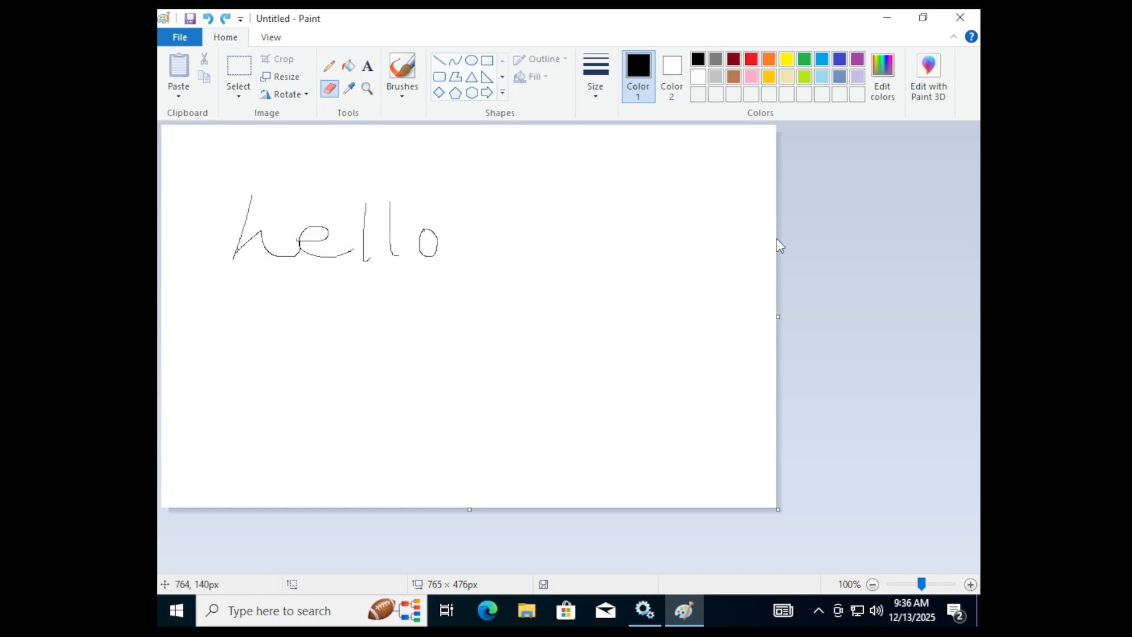
pyautogui.hotkey('ctrl', 'z')
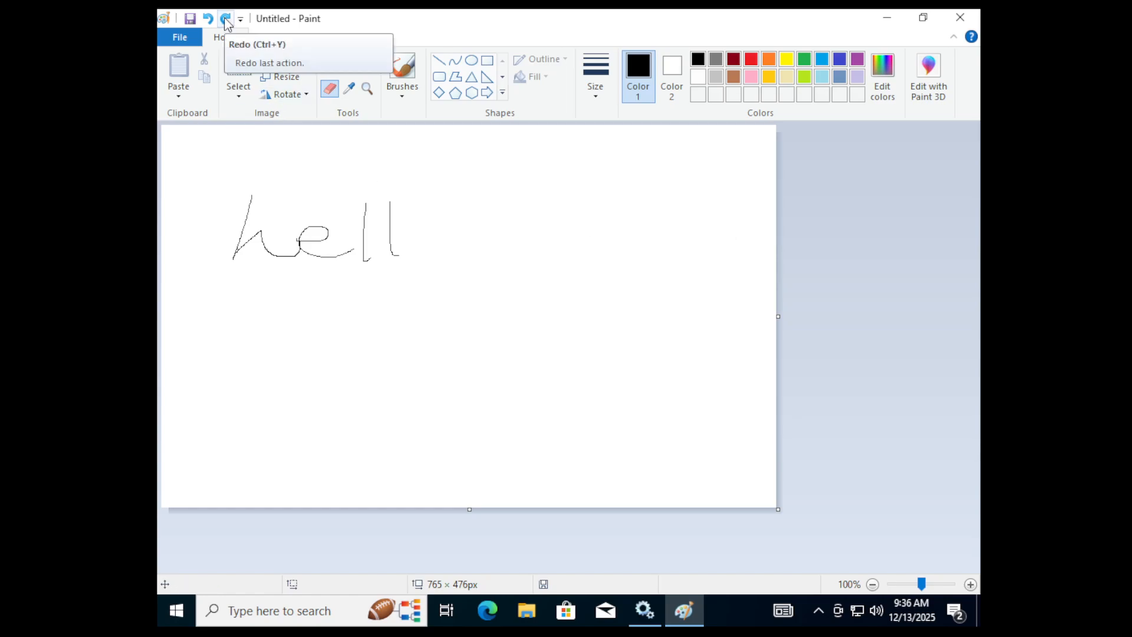
# Erase most of the letters "ell" from the handwritten word.
pyautogui.click(587, 266)
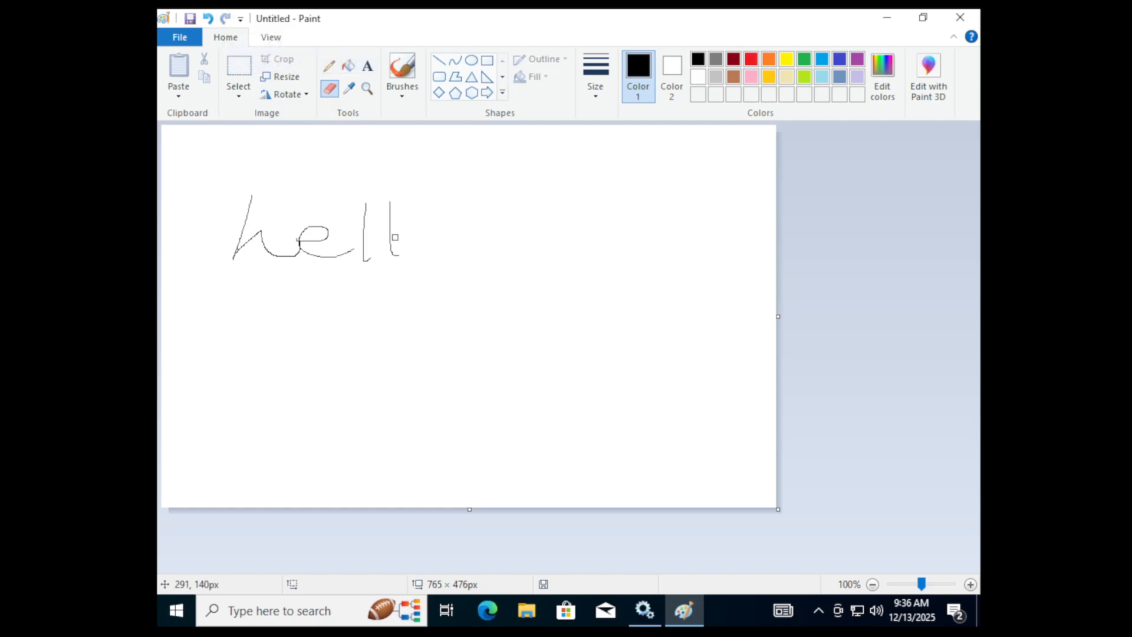
pyautogui.moveTo(379, 188)
pyautogui.mouseDown()
pyautogui.moveTo(360, 245)
pyautogui.moveTo(304, 253)
pyautogui.moveTo(327, 228)
pyautogui.mouseUp()
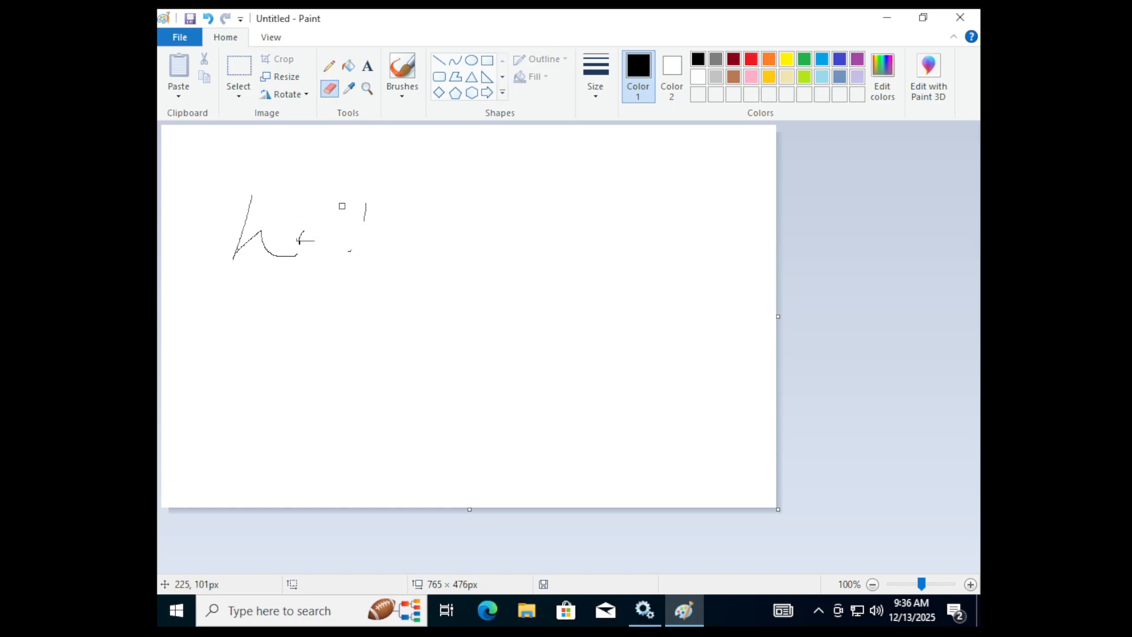
# Fill the canvas background with green and refill it with lime.
pyautogui.click(346, 66)
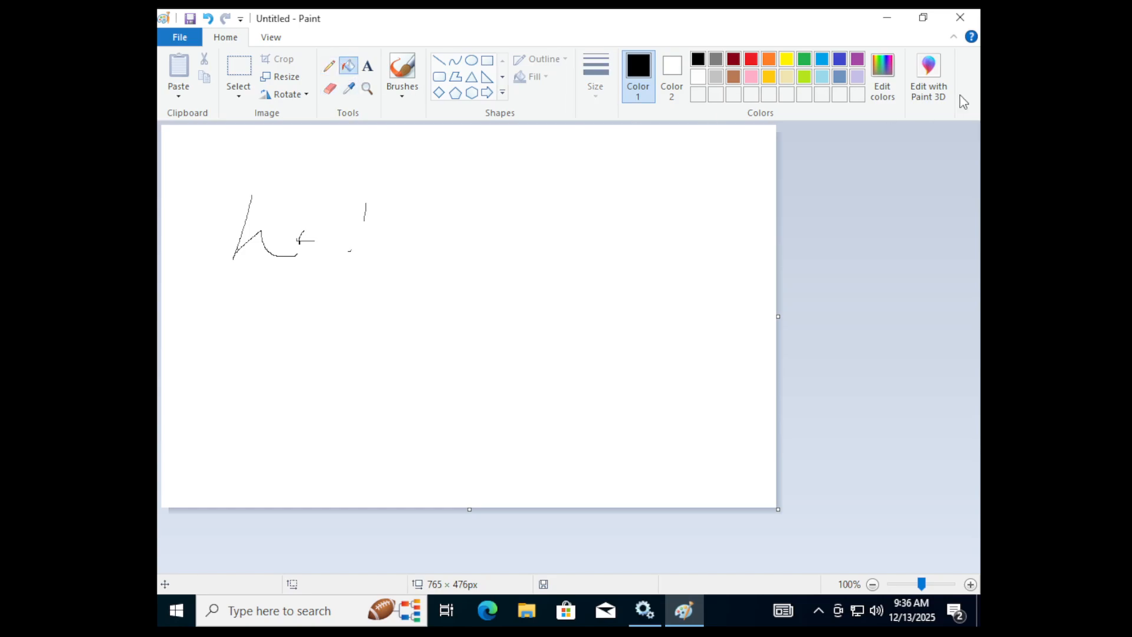
pyautogui.click(804, 60)
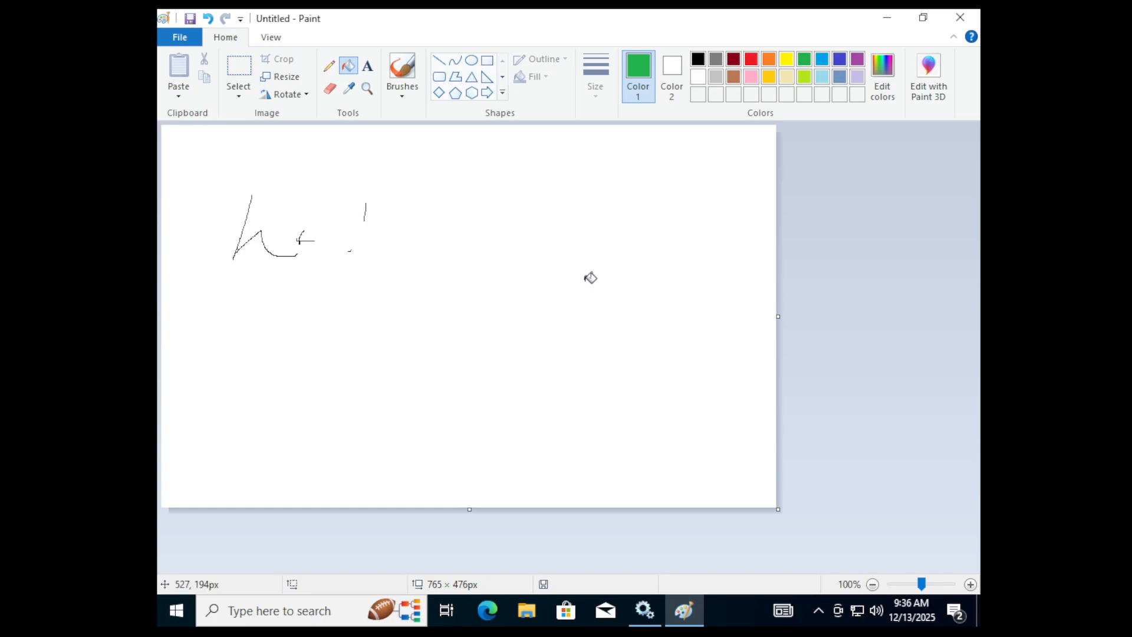
pyautogui.click(595, 276)
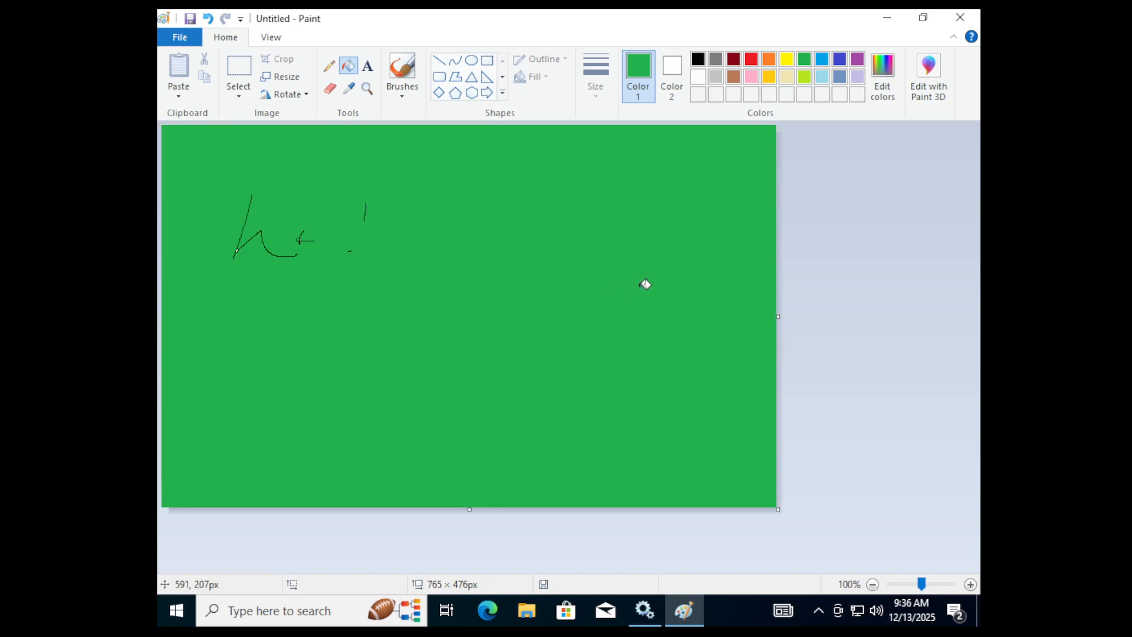
pyautogui.click(805, 76)
pyautogui.click(677, 182)
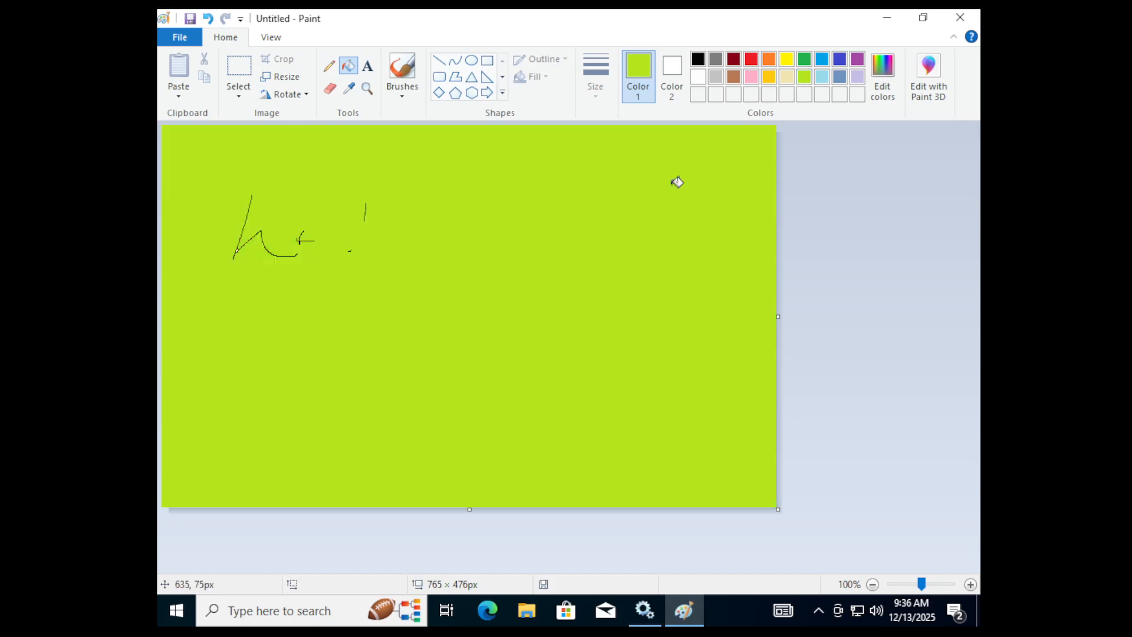
# Erase a small oval patch to the right of the handwriting and sample its white as Color 1 with the Color picker.
pyautogui.click(336, 93)
pyautogui.moveTo(501, 234)
pyautogui.mouseDown()
pyautogui.moveTo(539, 249)
pyautogui.moveTo(513, 237)
pyautogui.moveTo(512, 254)
pyautogui.moveTo(542, 242)
pyautogui.mouseUp()
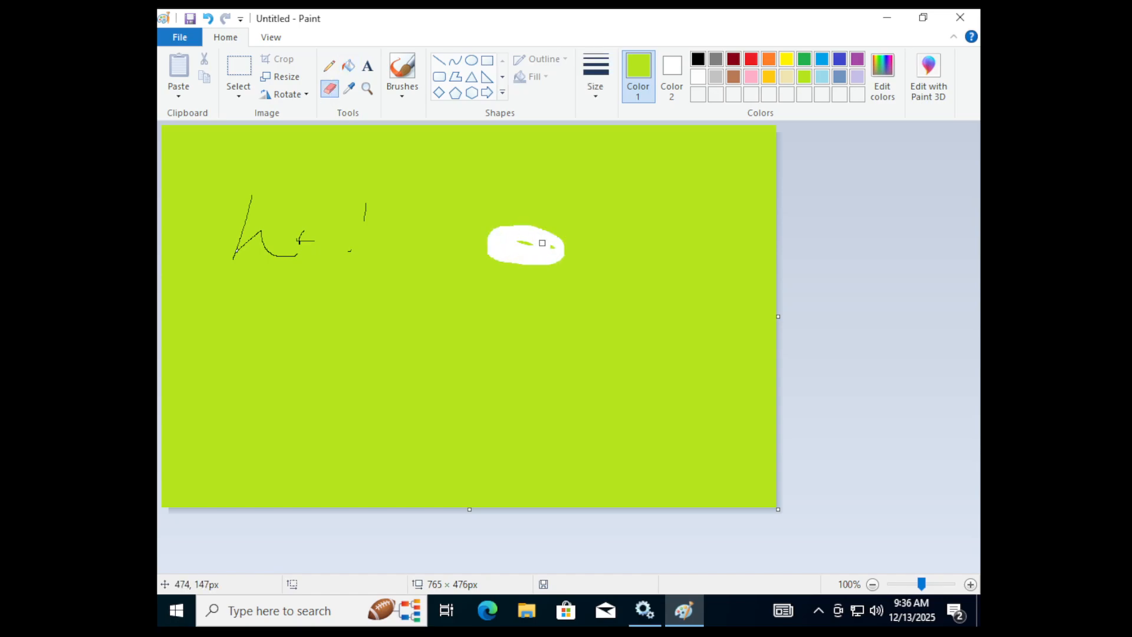
pyautogui.click(349, 88)
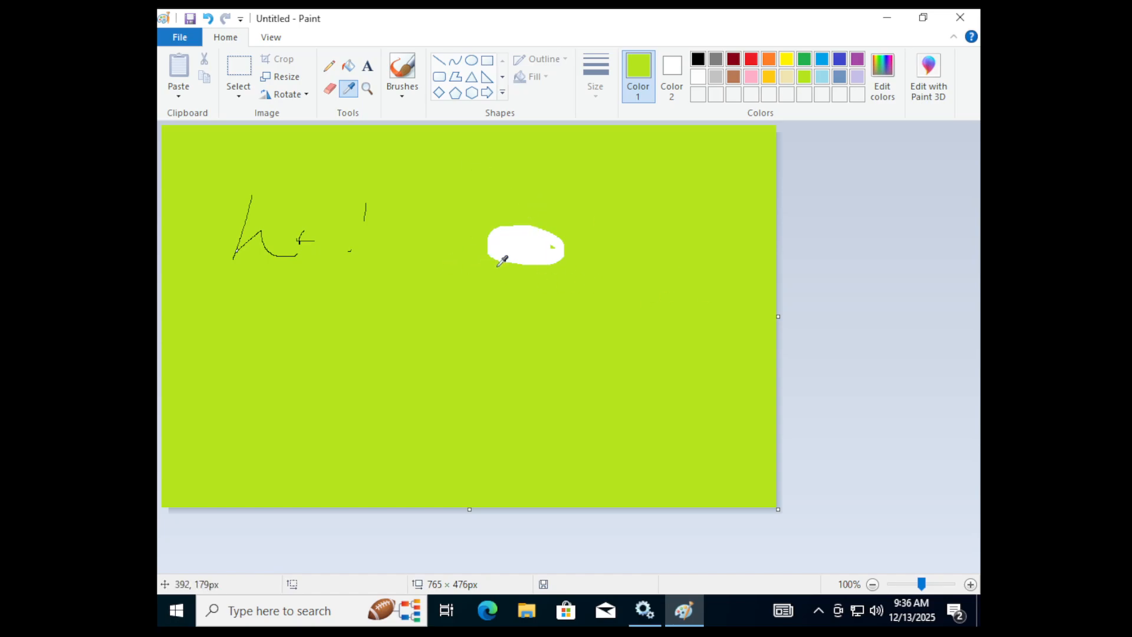
pyautogui.click(534, 243)
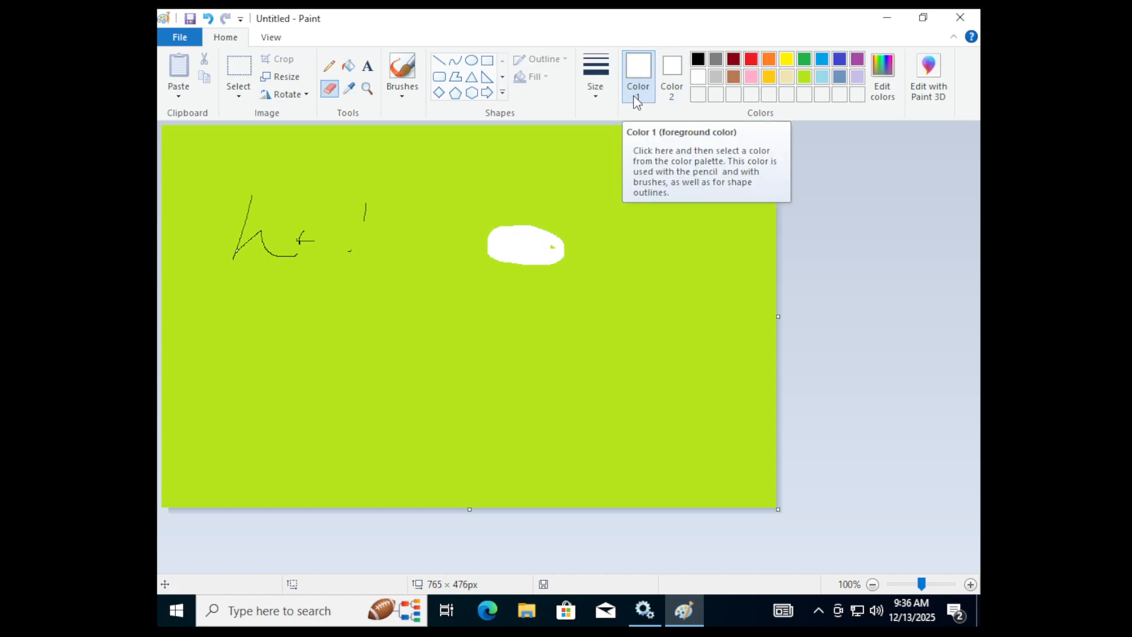
# Examine the handwriting up close with the Magnifier, zooming in and back out to 100%.
pyautogui.click(366, 88)
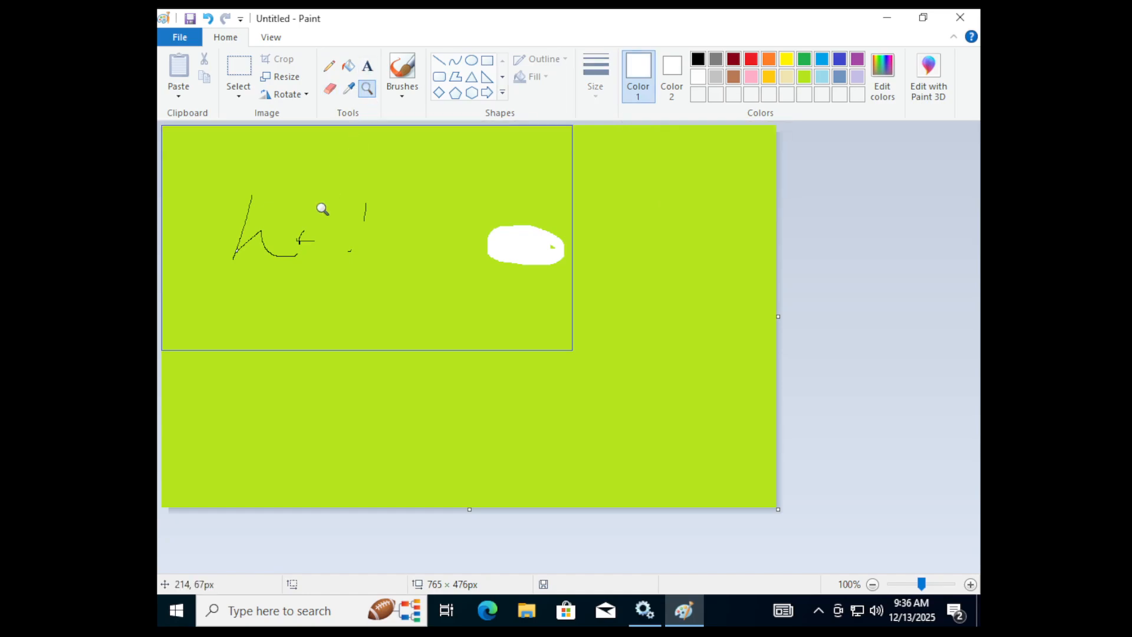
pyautogui.click(298, 235)
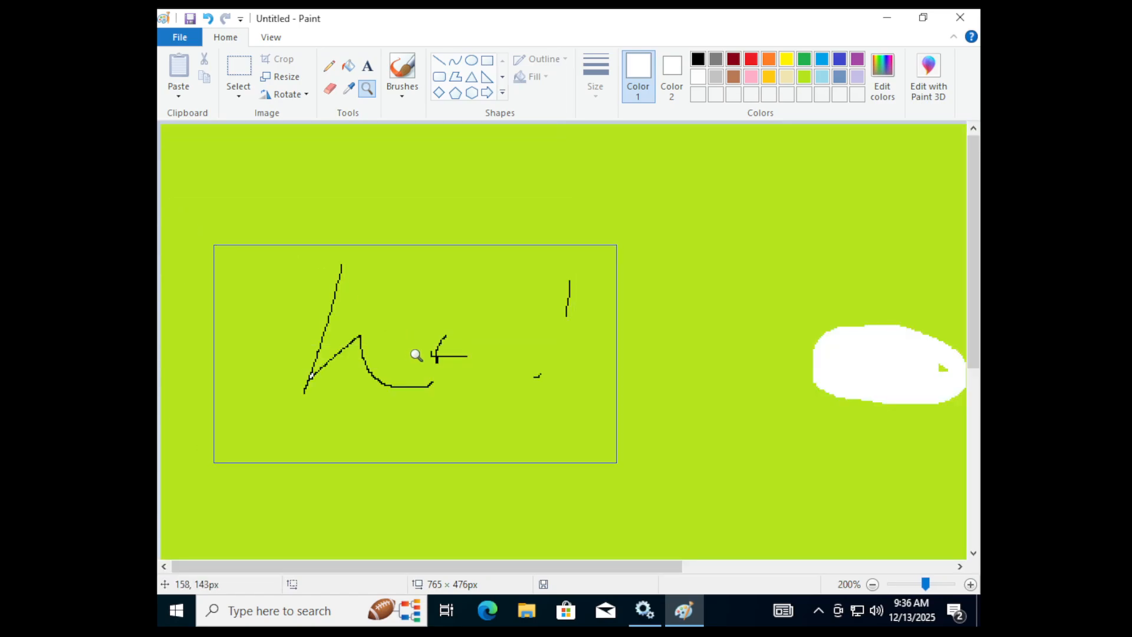
pyautogui.click(424, 333)
pyautogui.rightClick(437, 298)
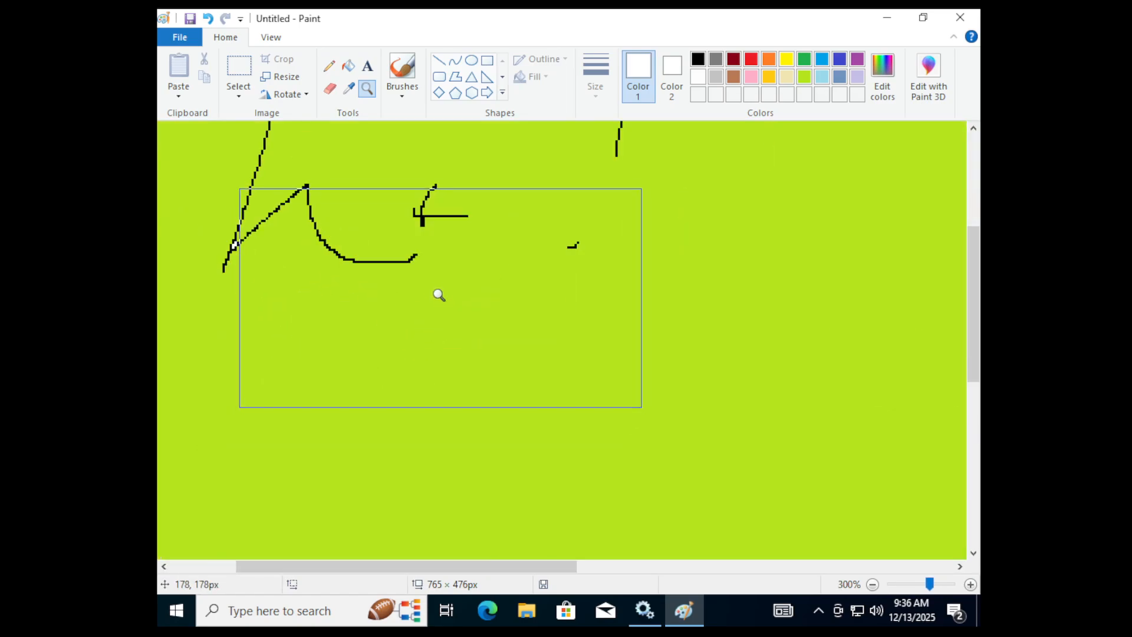
pyautogui.rightClick(436, 277)
pyautogui.rightClick(437, 273)
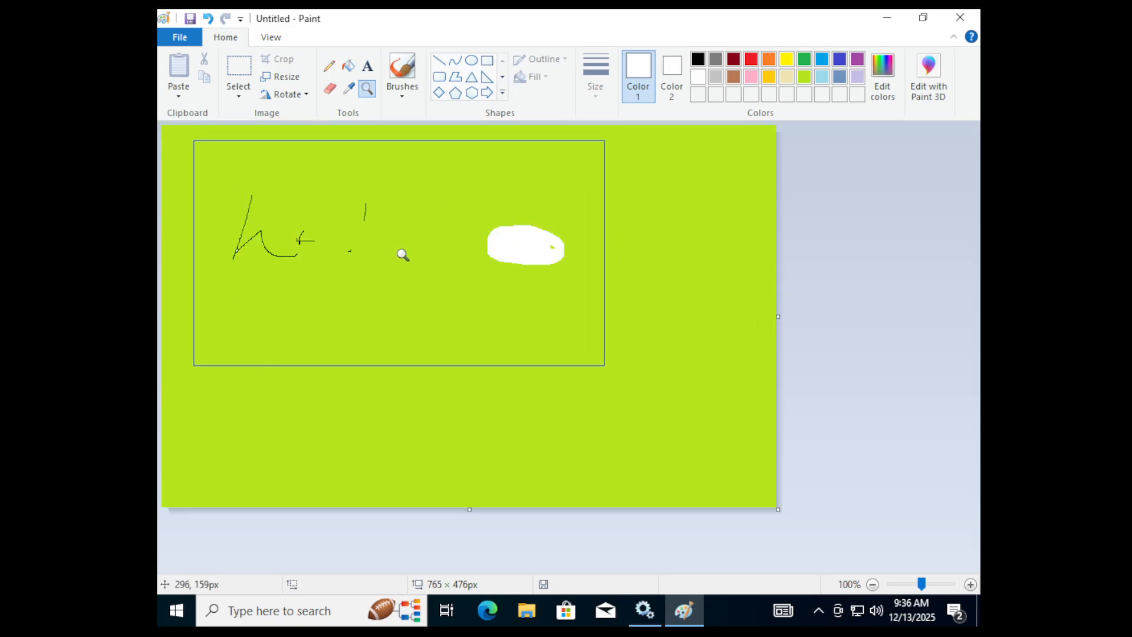
pyautogui.click(413, 263)
pyautogui.click(424, 331)
pyautogui.click(430, 346)
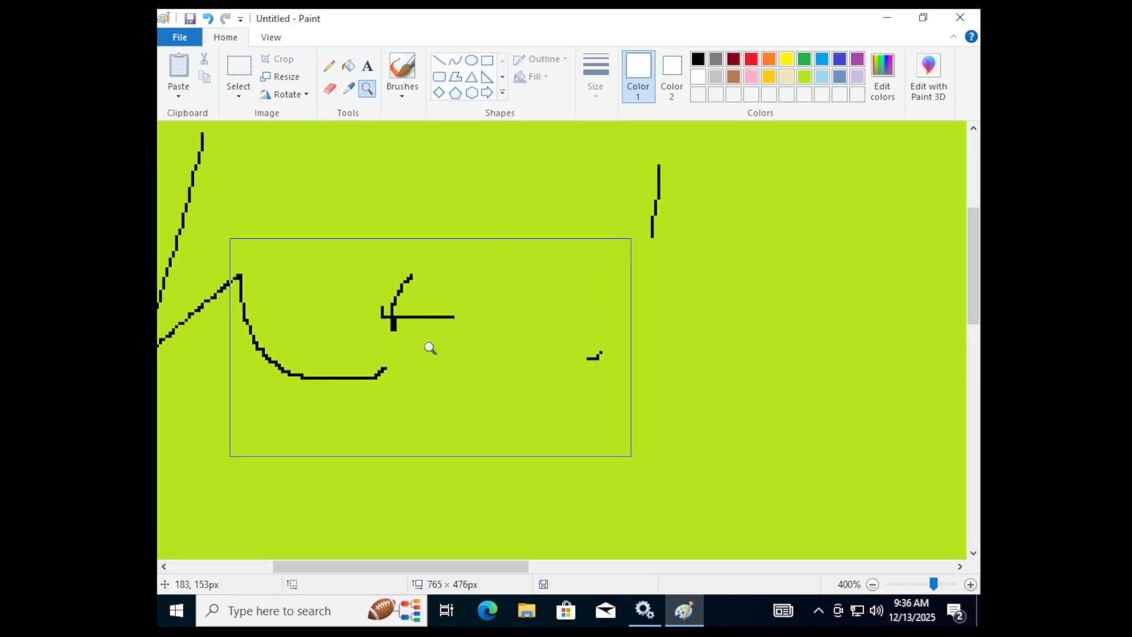
pyautogui.rightClick(430, 333)
pyautogui.rightClick(440, 318)
pyautogui.rightClick(443, 316)
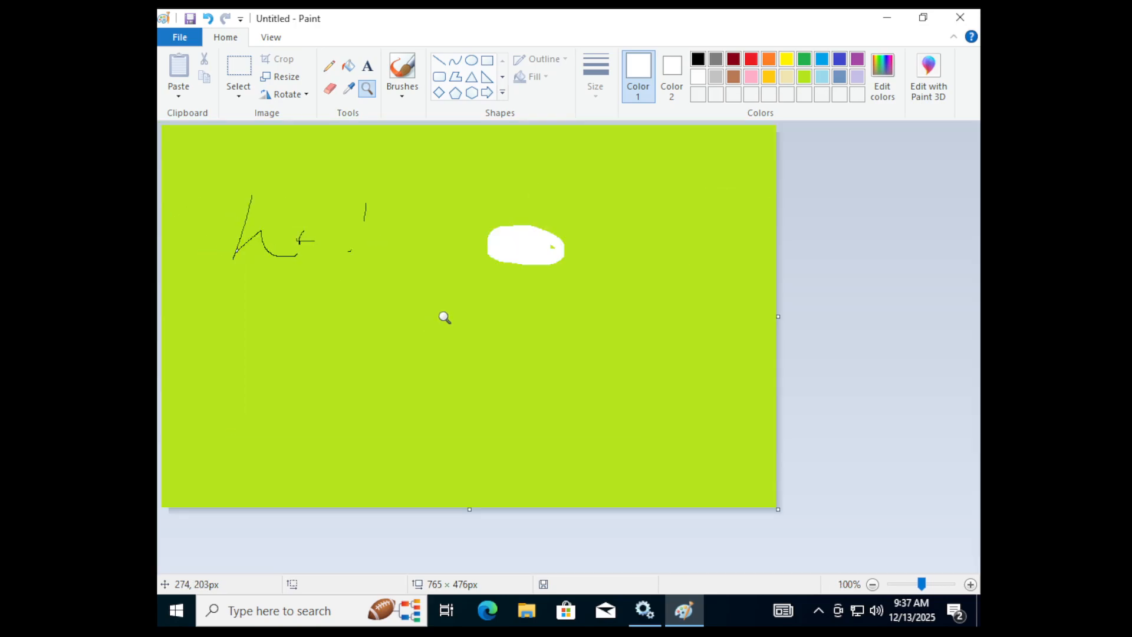
pyautogui.rightClick(447, 310)
pyautogui.click(362, 256)
# Place and undo a white dot with the Crayon brush, and paint a wavy yellow stroke across the lower half of the canvas.
pyautogui.click(403, 92)
pyautogui.click(435, 152)
pyautogui.click(399, 272)
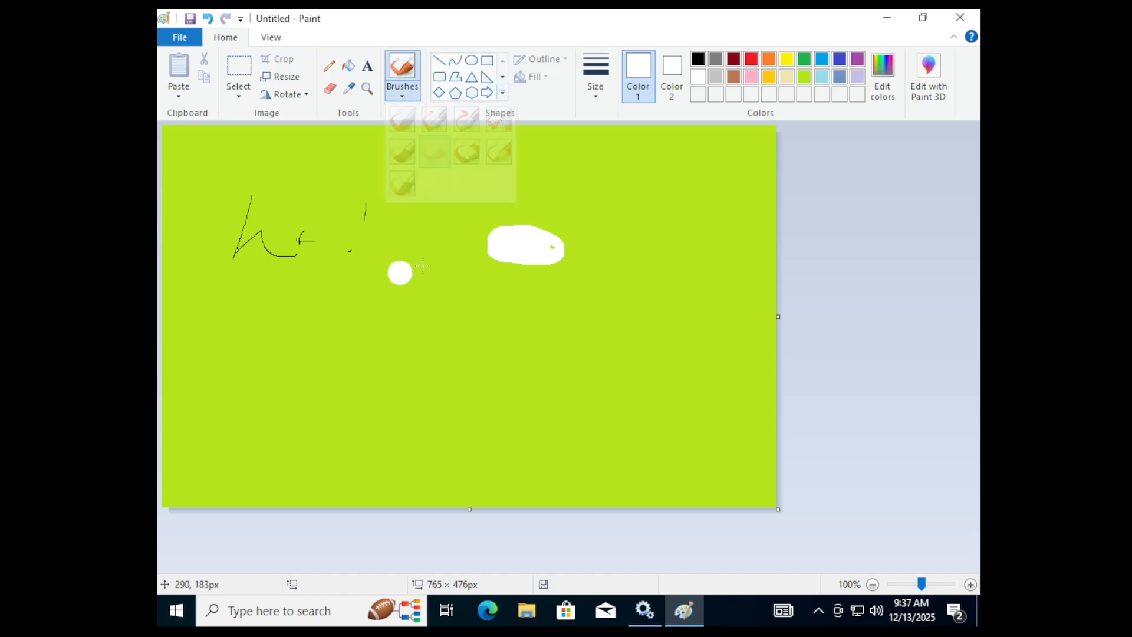
pyautogui.hotkey('ctrl', 'z')
pyautogui.click(786, 59)
pyautogui.moveTo(305, 334)
pyautogui.mouseDown()
pyautogui.moveTo(392, 374)
pyautogui.moveTo(499, 369)
pyautogui.moveTo(652, 402)
pyautogui.mouseUp()
# Draw a black scribble just below the white patch with Calligraphy brush 1.
pyautogui.click(402, 92)
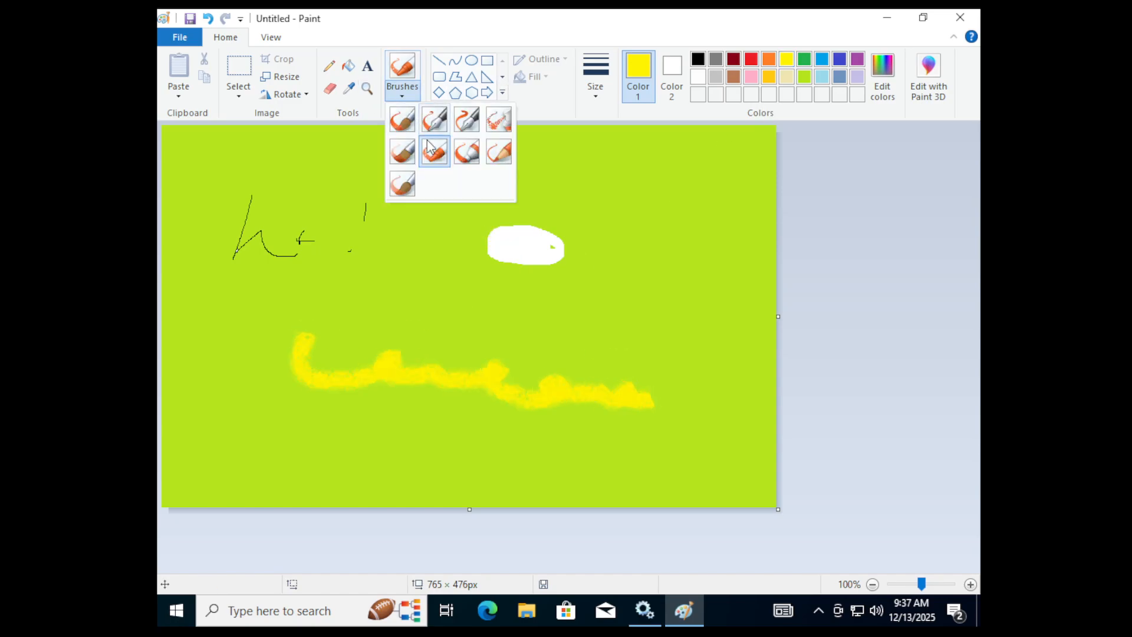
pyautogui.click(434, 123)
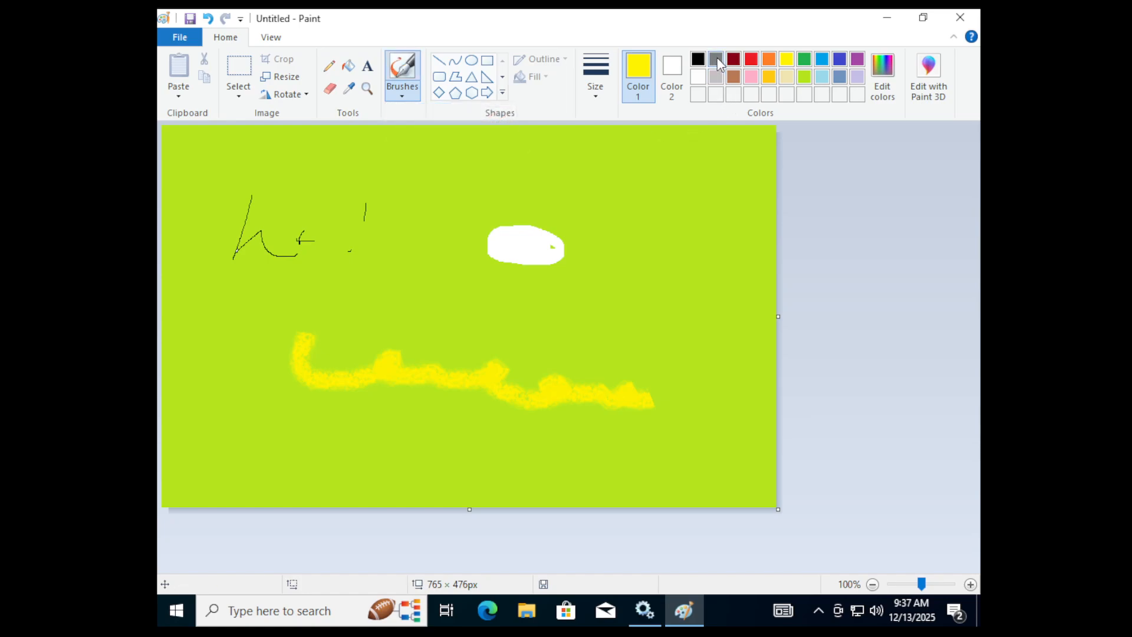
pyautogui.click(697, 59)
pyautogui.moveTo(539, 294)
pyautogui.mouseDown()
pyautogui.moveTo(582, 321)
pyautogui.moveTo(644, 315)
pyautogui.mouseUp()
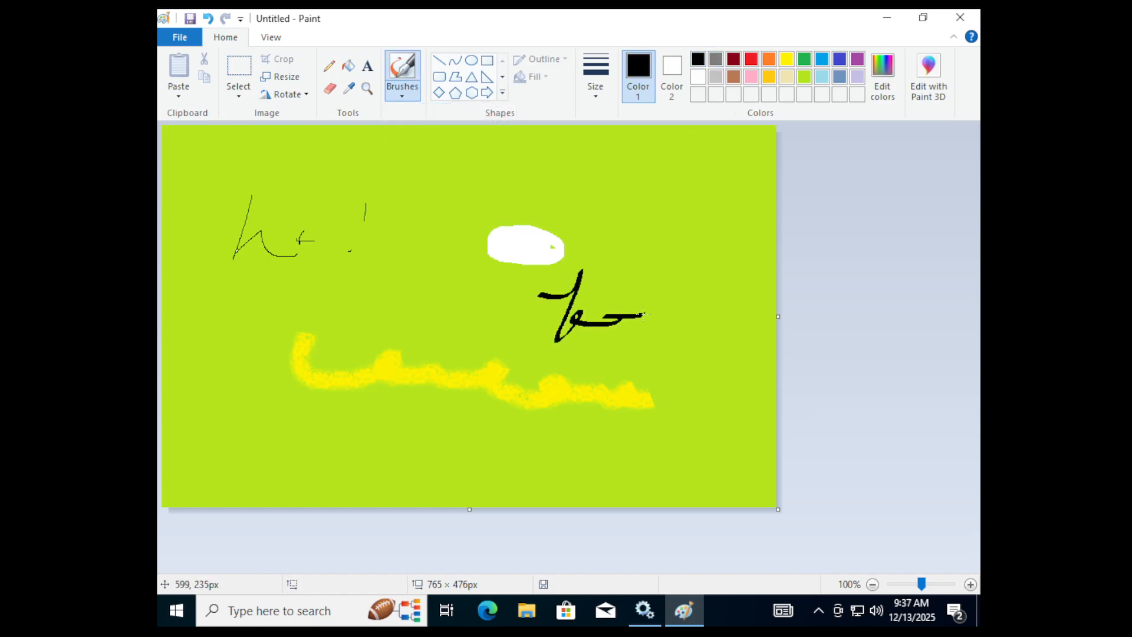
# Spray an orange zigzag line down the upper-right part of the canvas with the Airbrush.
pyautogui.click(414, 93)
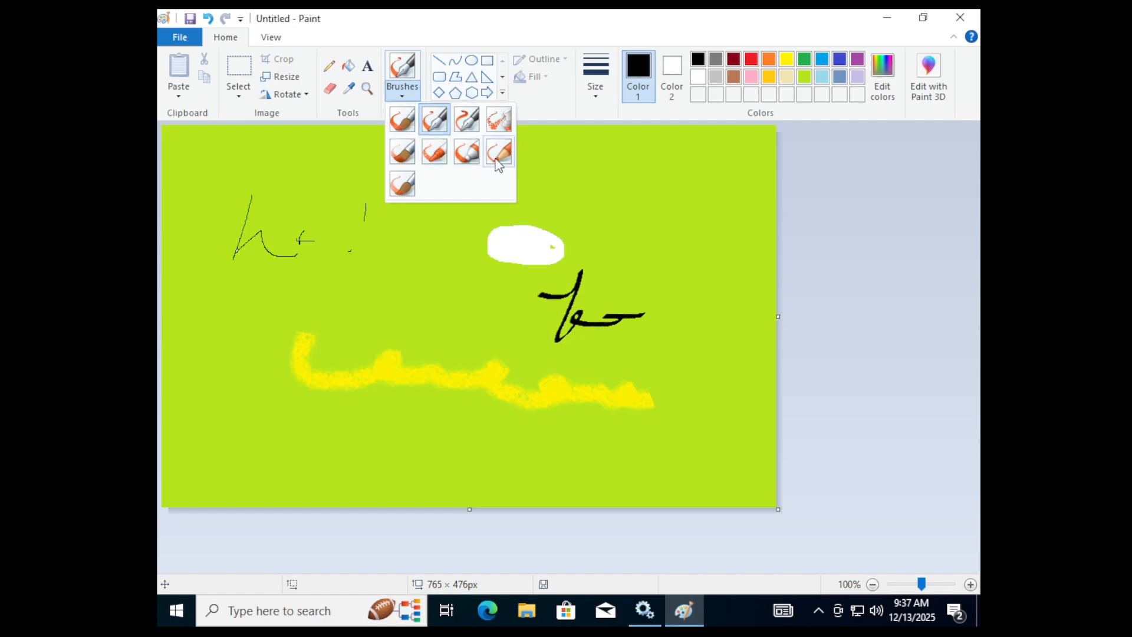
pyautogui.click(497, 121)
pyautogui.click(768, 59)
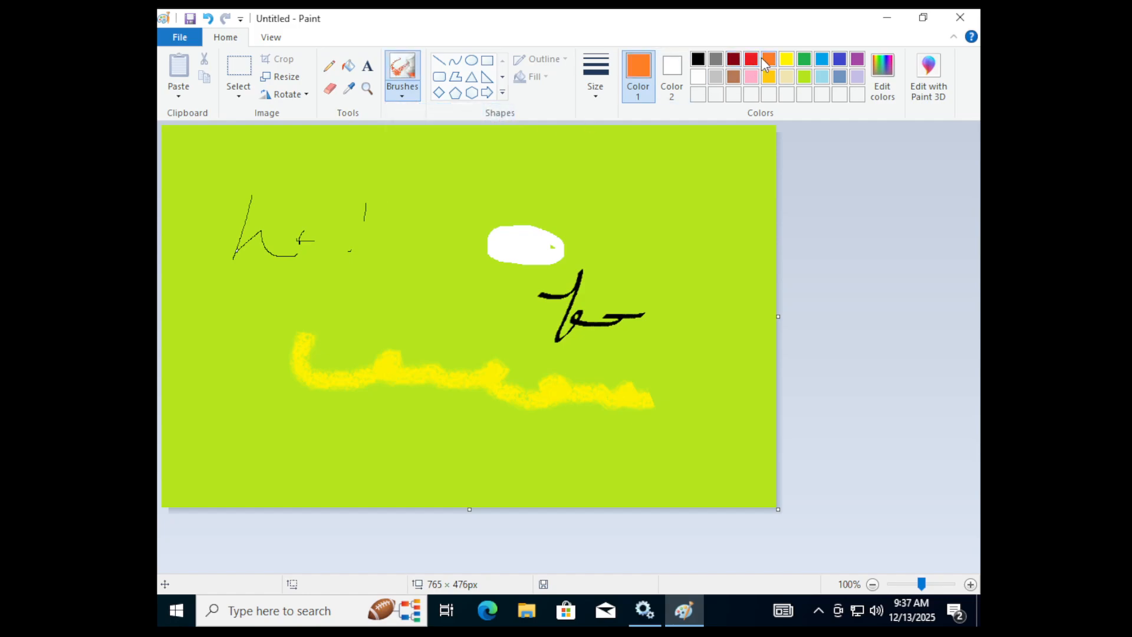
pyautogui.moveTo(521, 155)
pyautogui.mouseDown()
pyautogui.moveTo(676, 219)
pyautogui.moveTo(702, 326)
pyautogui.mouseUp()
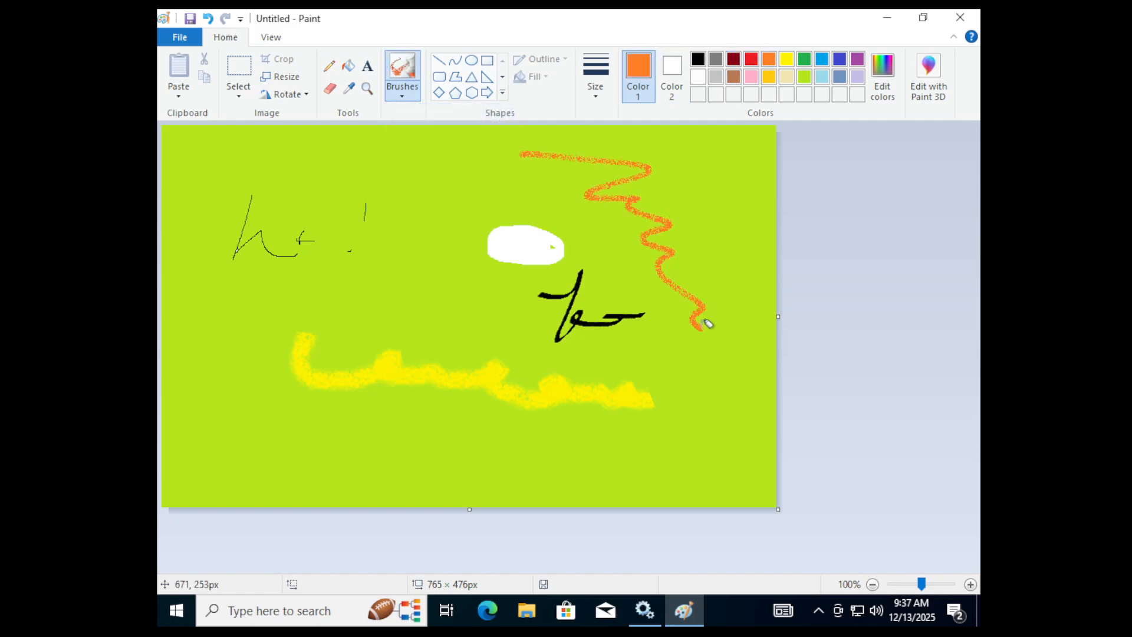
# Paint a long blue stroke with the Watercolor brush that winds down the canvas and loops back to the left.
pyautogui.click(401, 88)
pyautogui.click(413, 182)
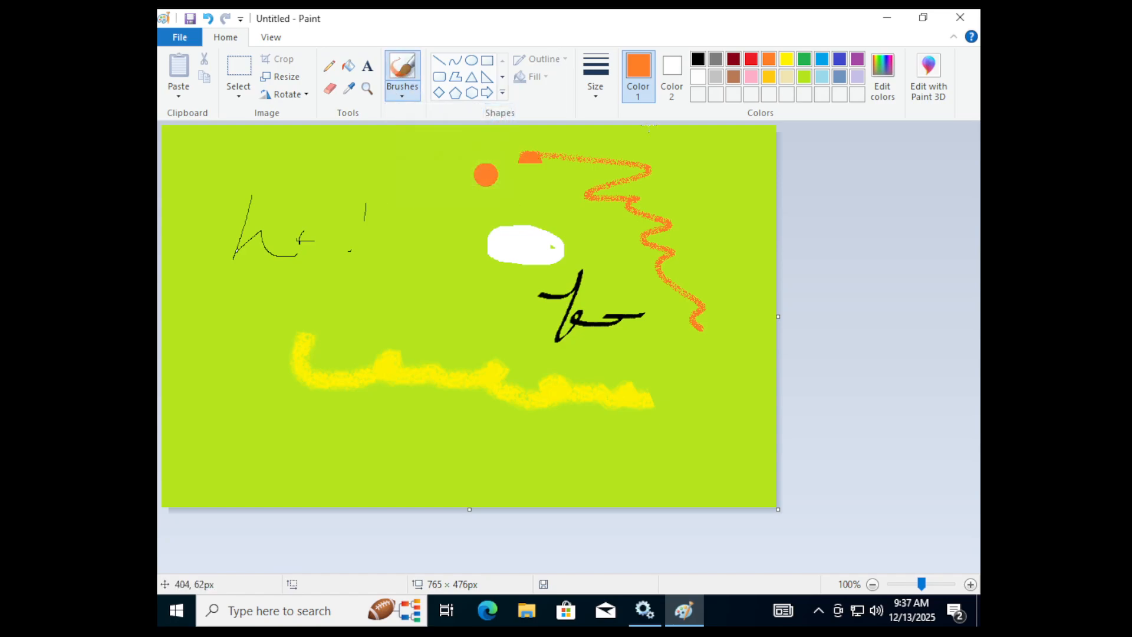
pyautogui.click(822, 59)
pyautogui.click(472, 215)
pyautogui.moveTo(388, 170)
pyautogui.mouseDown()
pyautogui.moveTo(592, 435)
pyautogui.moveTo(682, 472)
pyautogui.moveTo(377, 423)
pyautogui.mouseUp()
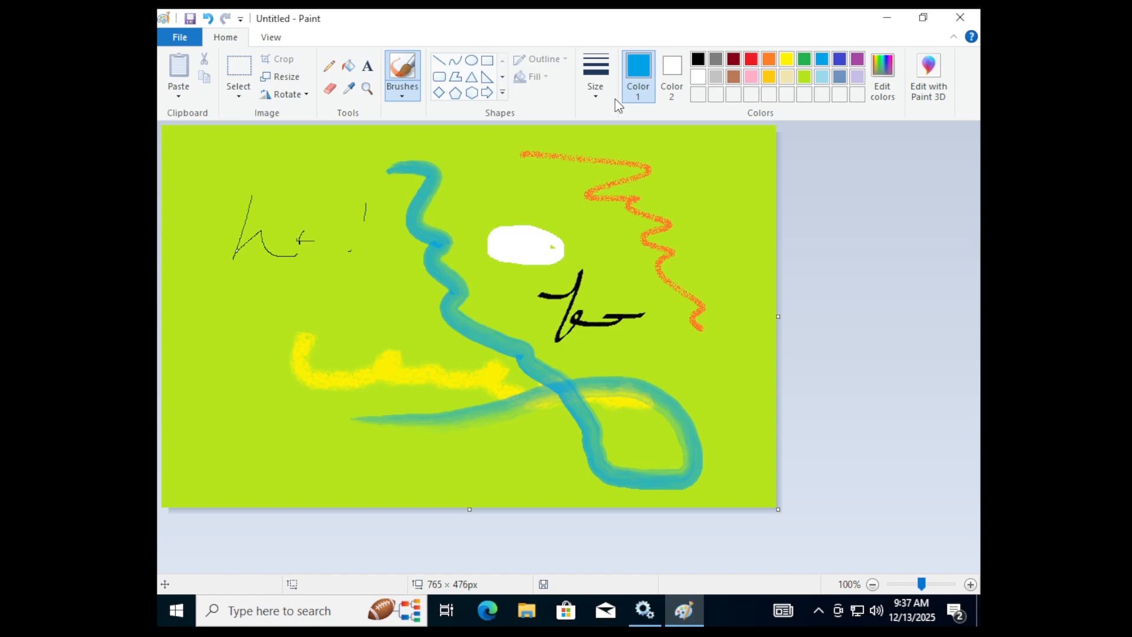
# Draw a small blue rectangle freehand above the white patch using the Pencil at its thickest line size.
pyautogui.click(597, 88)
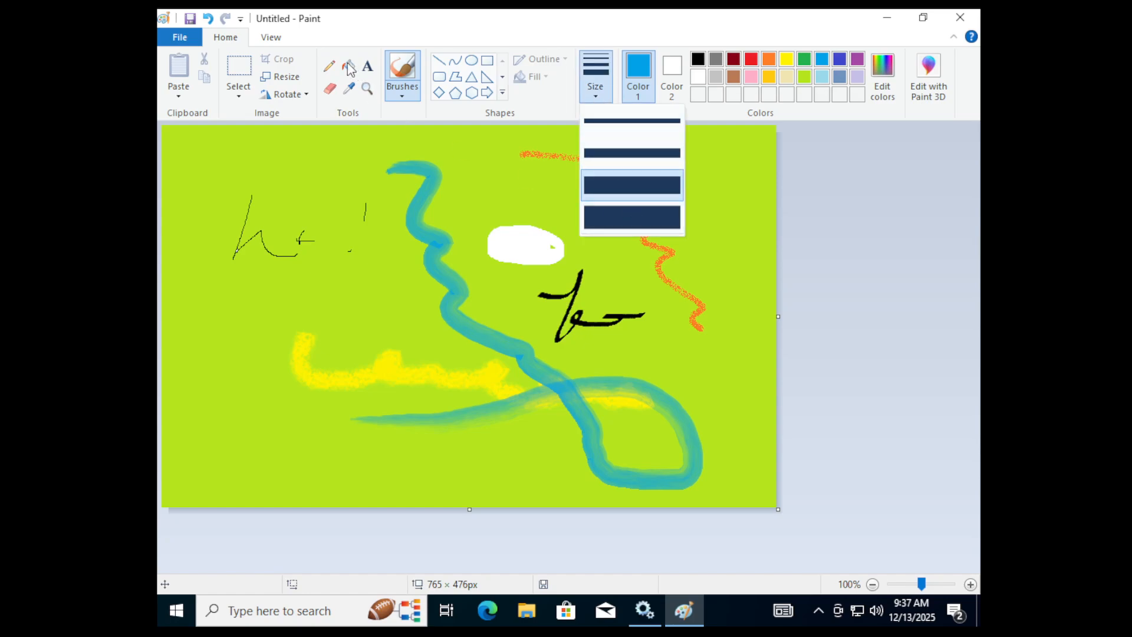
pyautogui.click(329, 65)
pyautogui.click(605, 99)
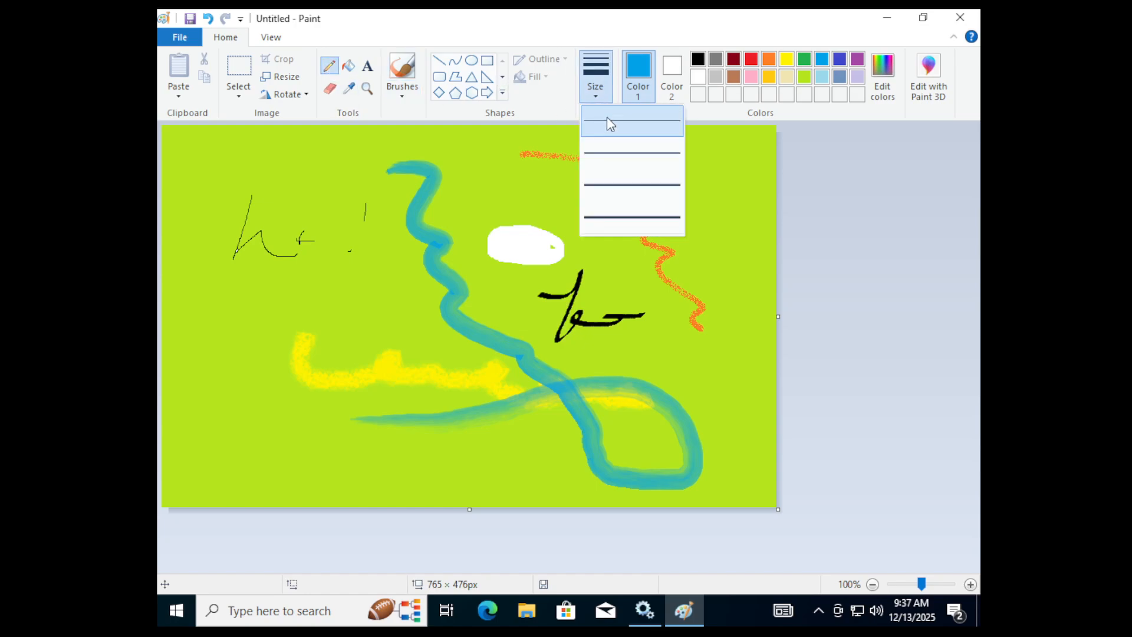
pyautogui.click(614, 214)
pyautogui.moveTo(495, 171)
pyautogui.mouseDown()
pyautogui.moveTo(594, 172)
pyautogui.moveTo(584, 206)
pyautogui.moveTo(548, 207)
pyautogui.moveTo(507, 204)
pyautogui.moveTo(504, 172)
pyautogui.mouseUp()
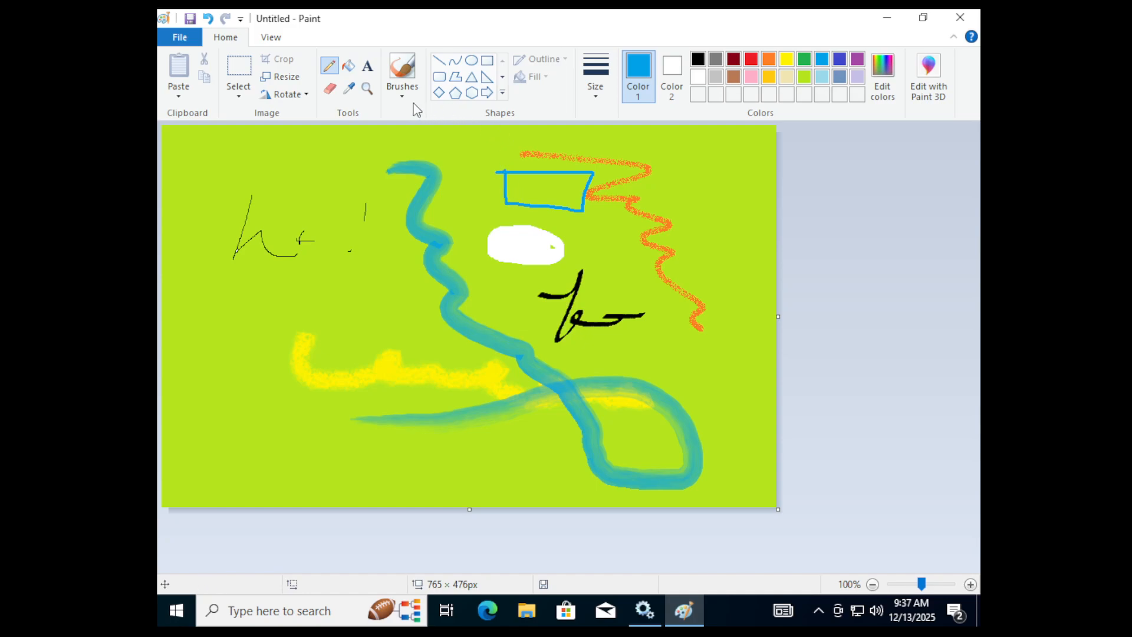
# Draw three red heart shapes: about 108 × 62 px under the "hi" scribble, 83 × 61 px near the lower edge, and 200 × 200 px over the black scribble.
pyautogui.scroll(-1, 485, 83)
pyautogui.scroll(1, 480, 80)
pyautogui.click(503, 94)
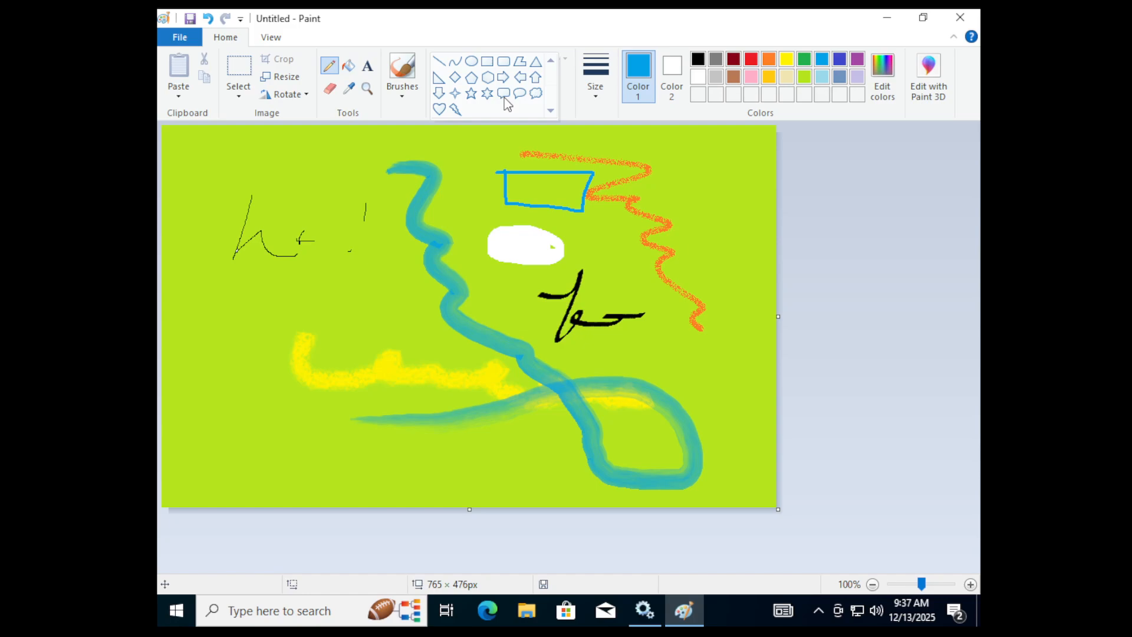
pyautogui.click(751, 59)
pyautogui.moveTo(330, 283); pyautogui.dragTo(417, 333)
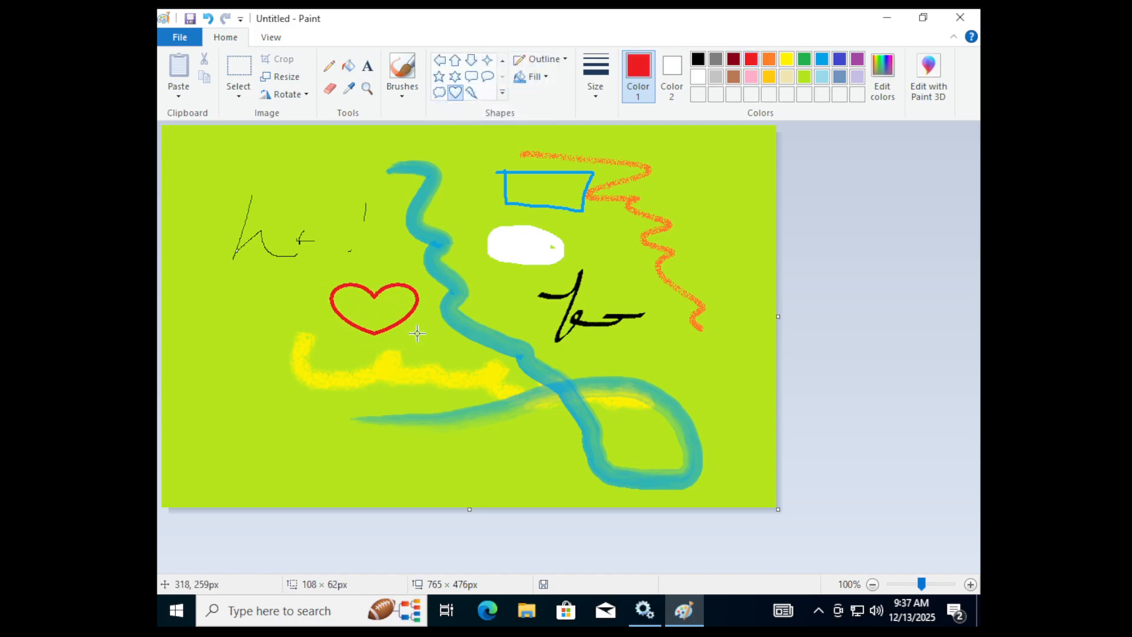
pyautogui.moveTo(275, 430); pyautogui.dragTo(342, 479)
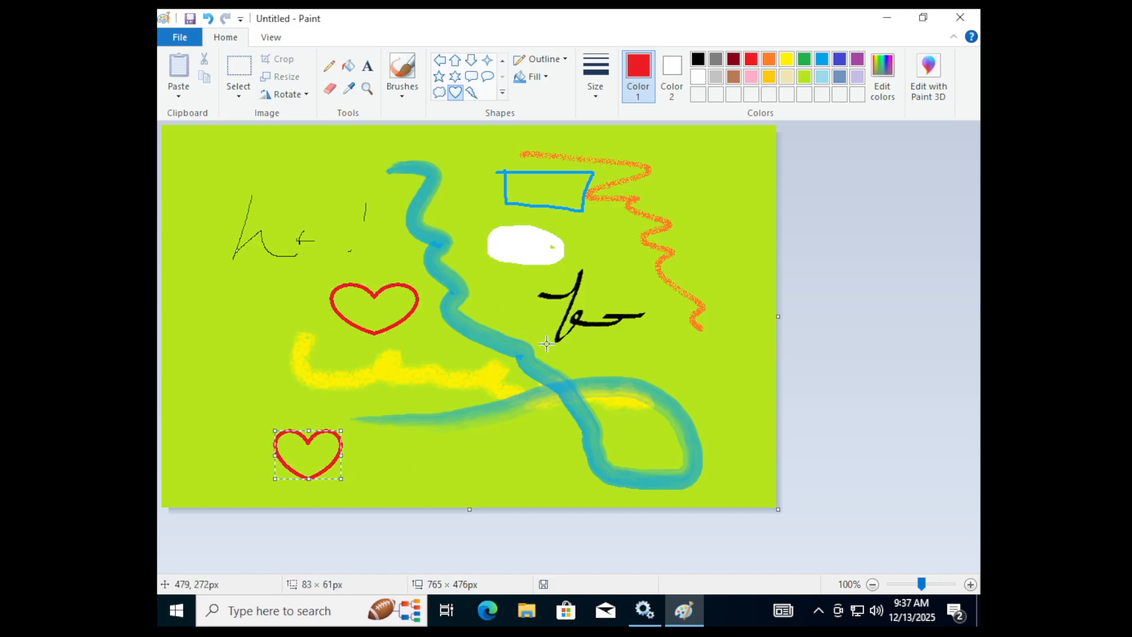
pyautogui.moveTo(501, 296); pyautogui.dragTo(664, 459)
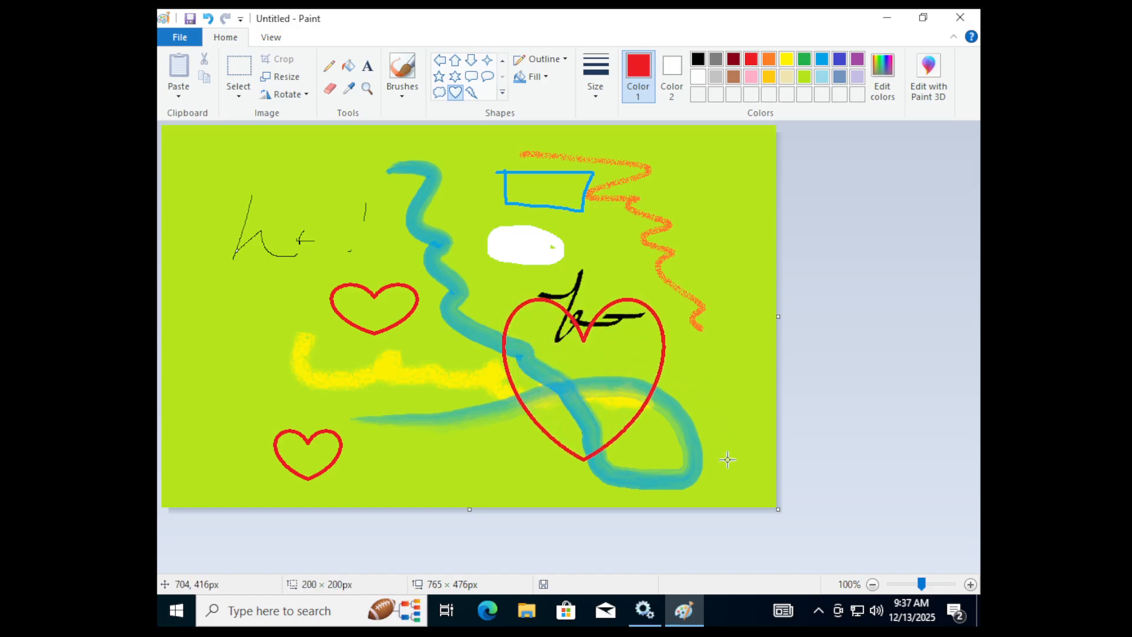
# Draw a red cloud callout about 292 × 298 px across the middle of the canvas, around the first heart.
pyautogui.click(438, 93)
pyautogui.moveTo(318, 180); pyautogui.dragTo(884, 412)
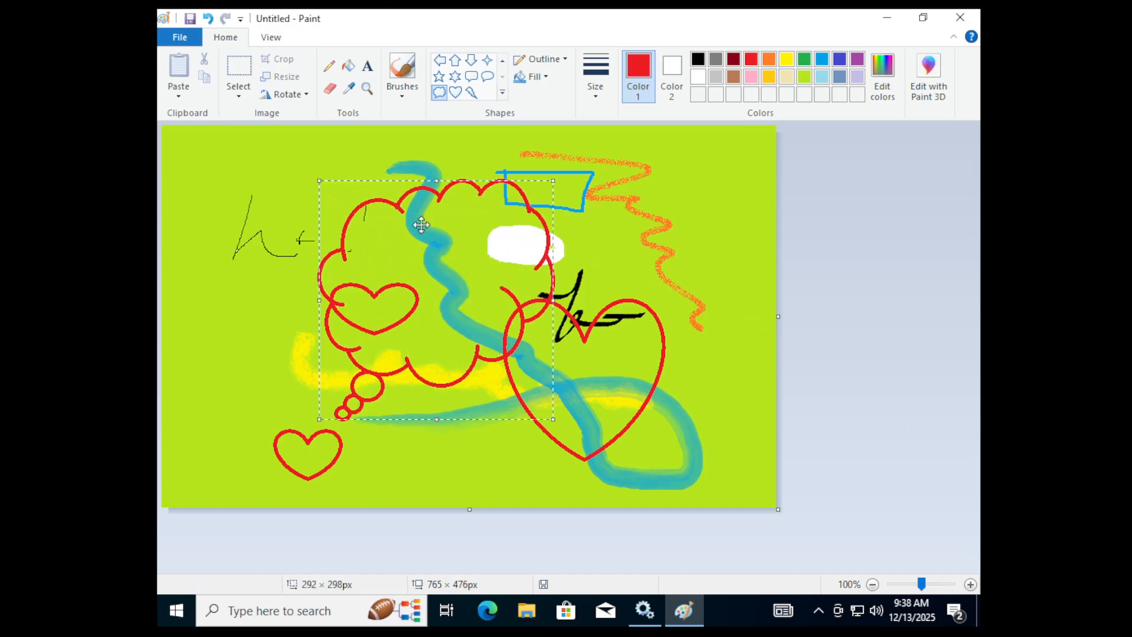
pyautogui.click(213, 140)
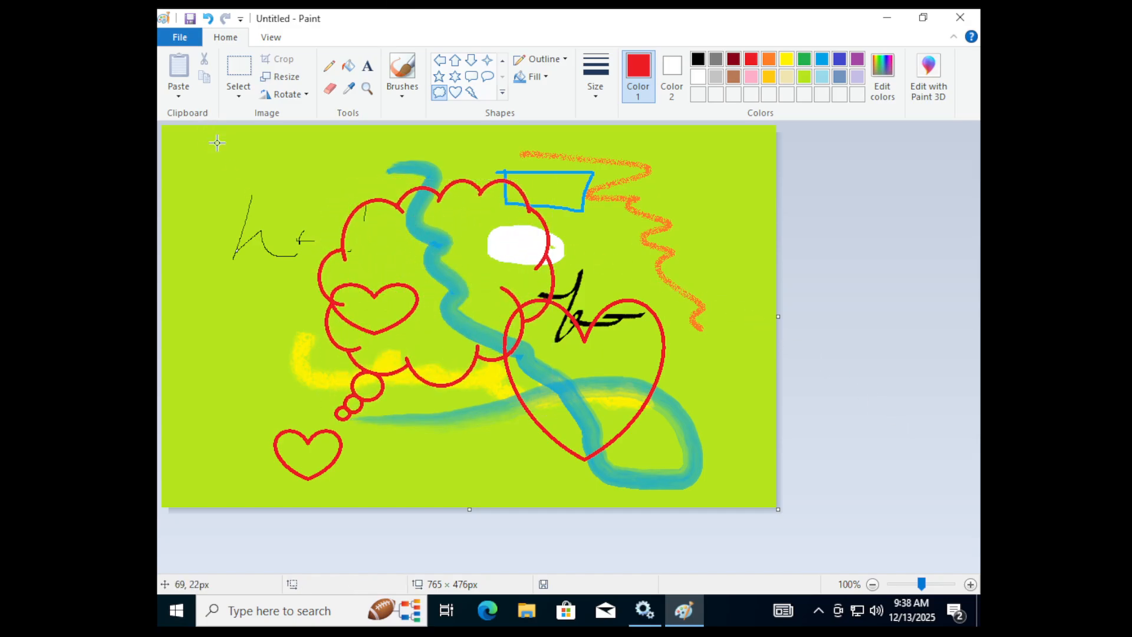
# Delete a rectangular selection of about 457 × 171 px from the middle of the drawing.
pyautogui.click(240, 95)
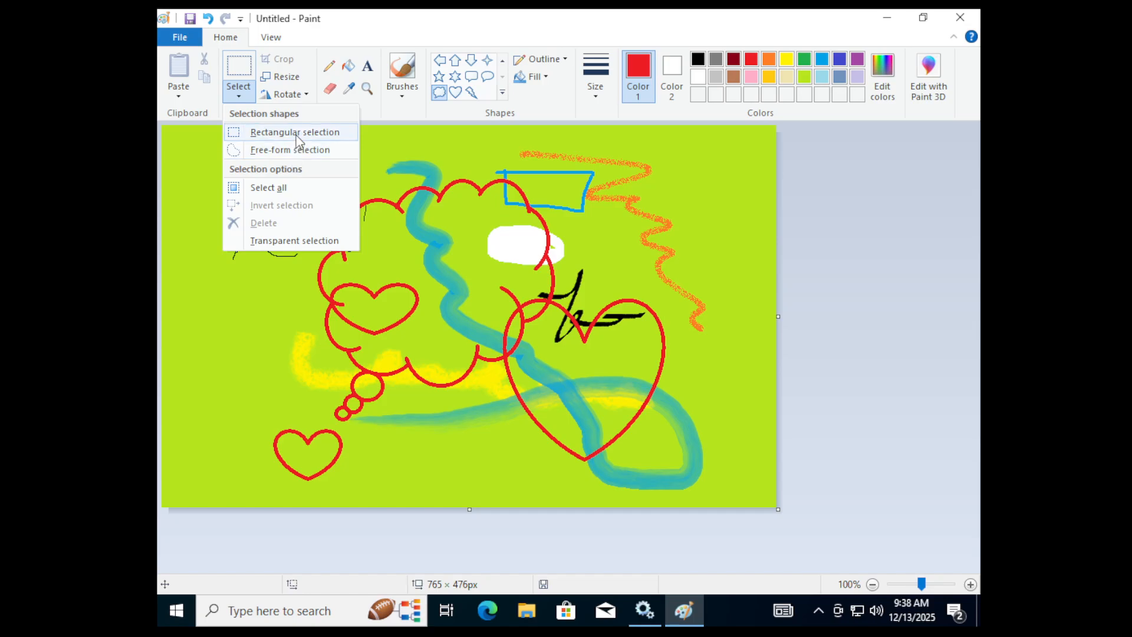
pyautogui.click(295, 132)
pyautogui.moveTo(275, 254); pyautogui.dragTo(642, 391)
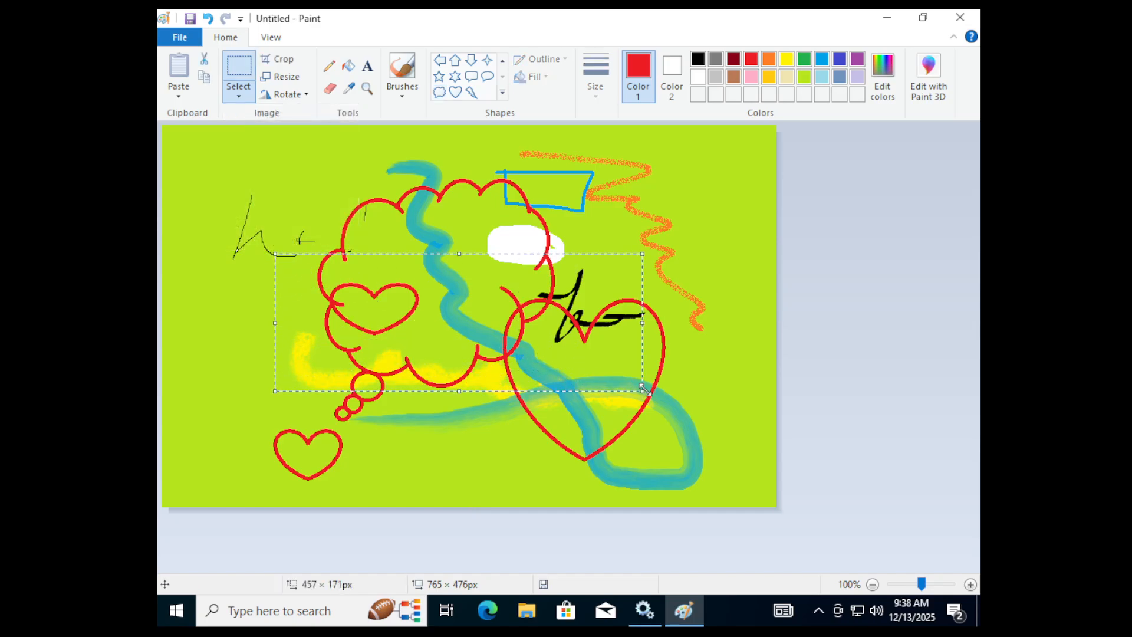
pyautogui.rightClick(434, 337)
pyautogui.click(475, 453)
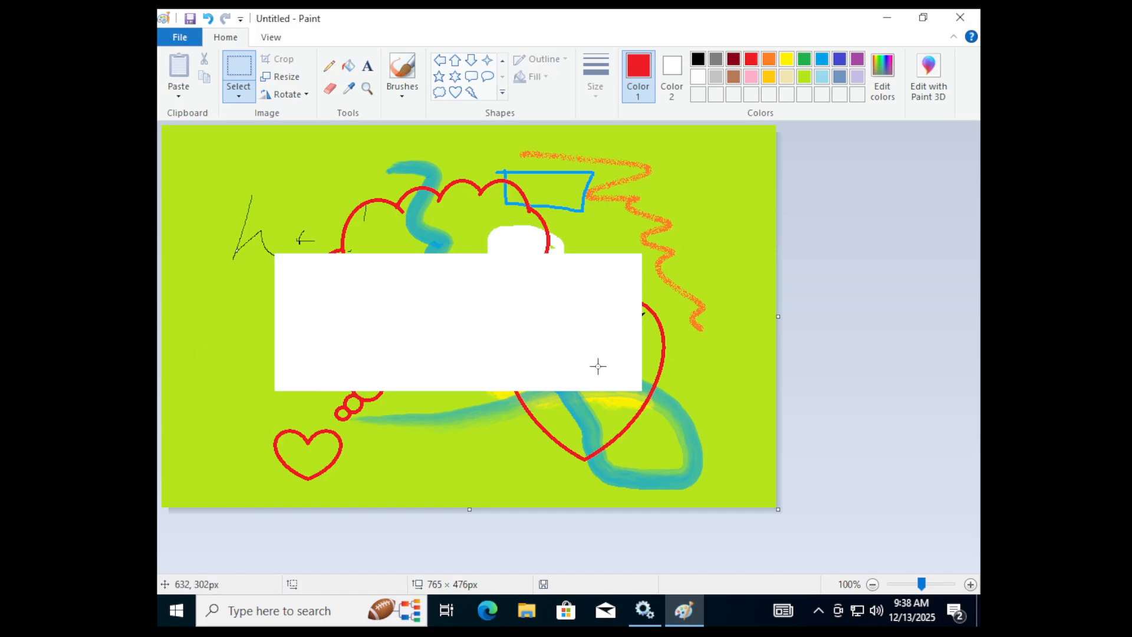
# Add the text "Text Option" inside the white rectangle and color it green.
pyautogui.click(366, 68)
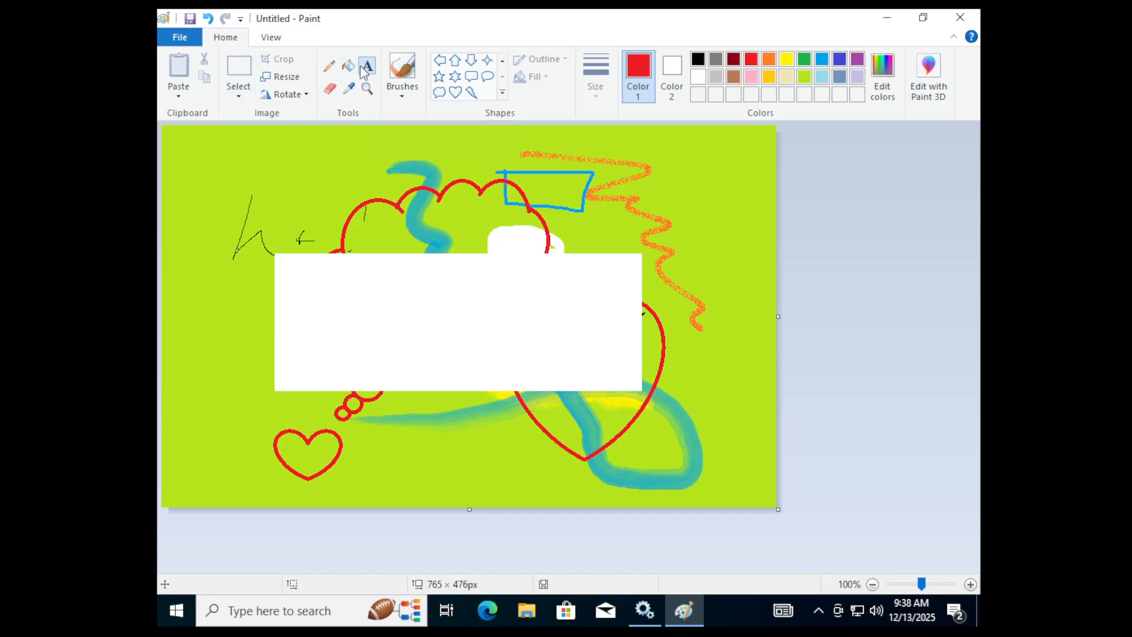
pyautogui.click(327, 313)
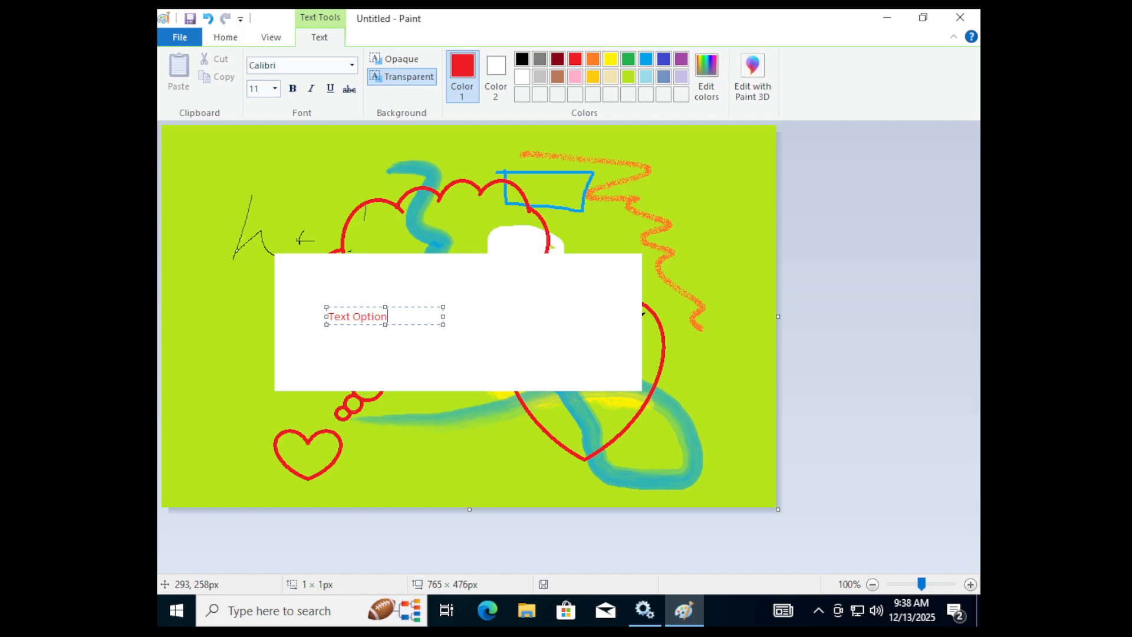
pyautogui.moveTo(388, 317); pyautogui.dragTo(326, 317)
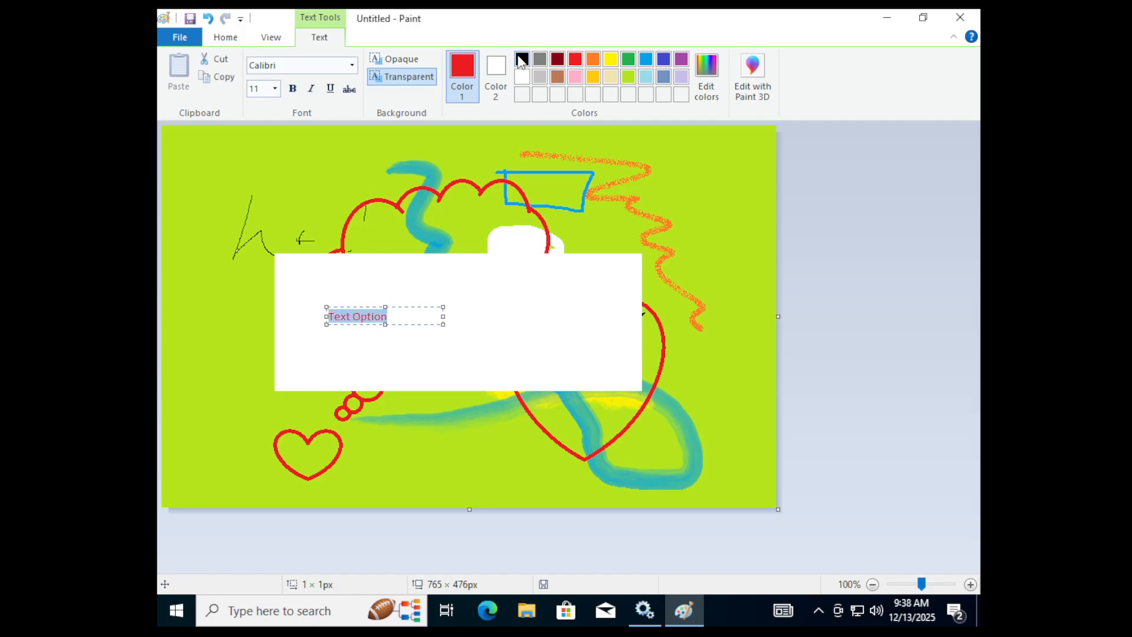
pyautogui.click(522, 60)
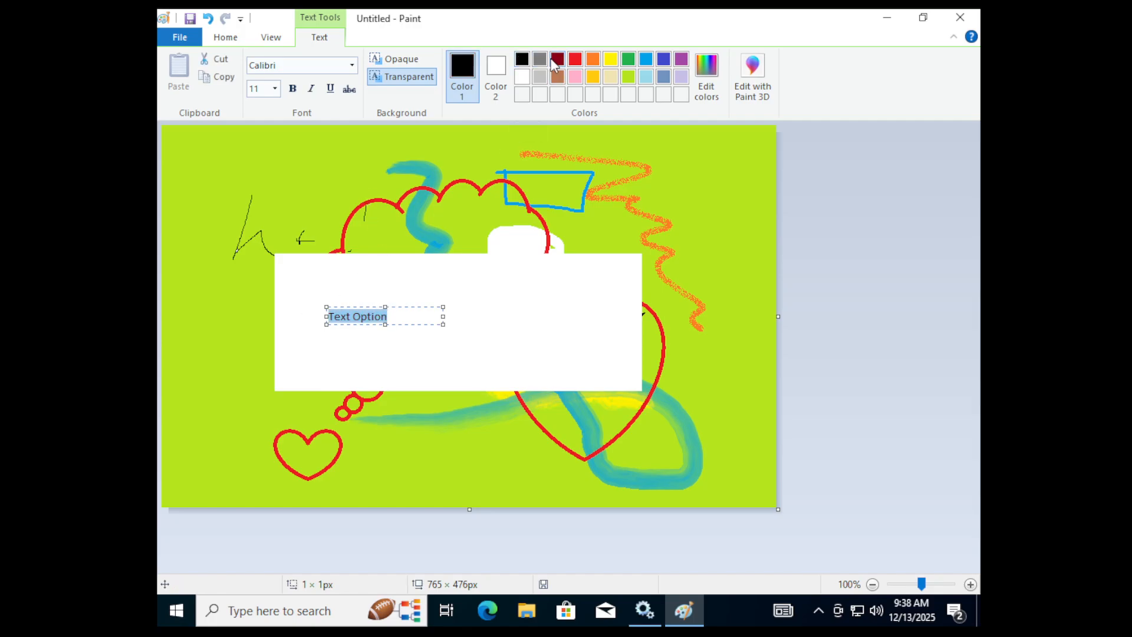
pyautogui.click(557, 59)
pyautogui.click(628, 59)
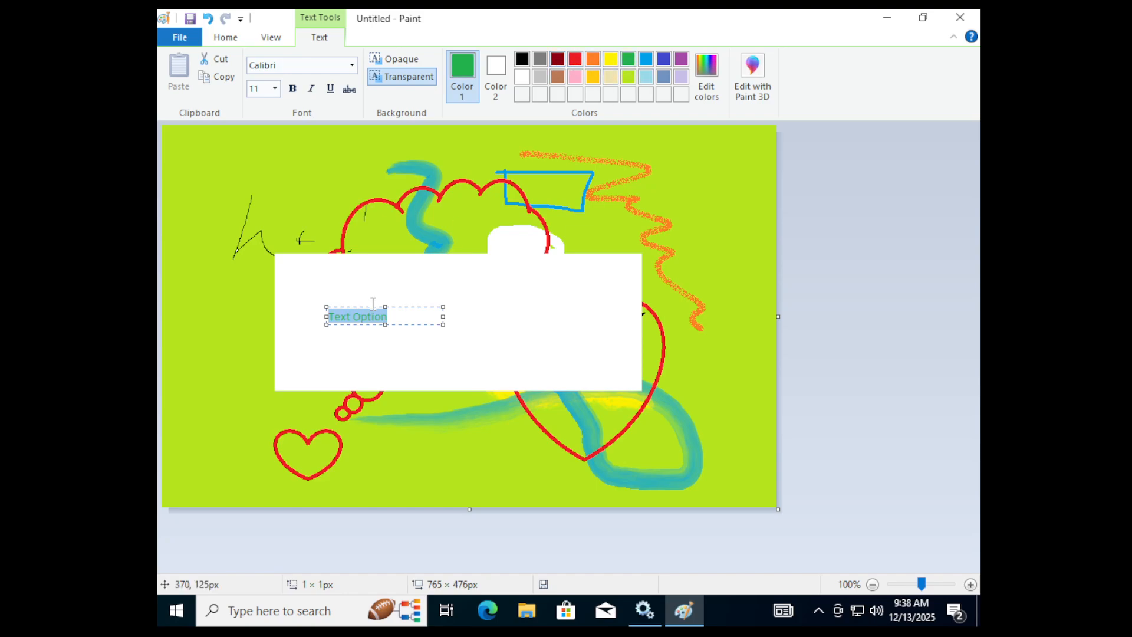
# Make the "Text Option" text bold and set its font to Keep Calm Med.
pyautogui.moveTo(388, 316); pyautogui.dragTo(291, 314)
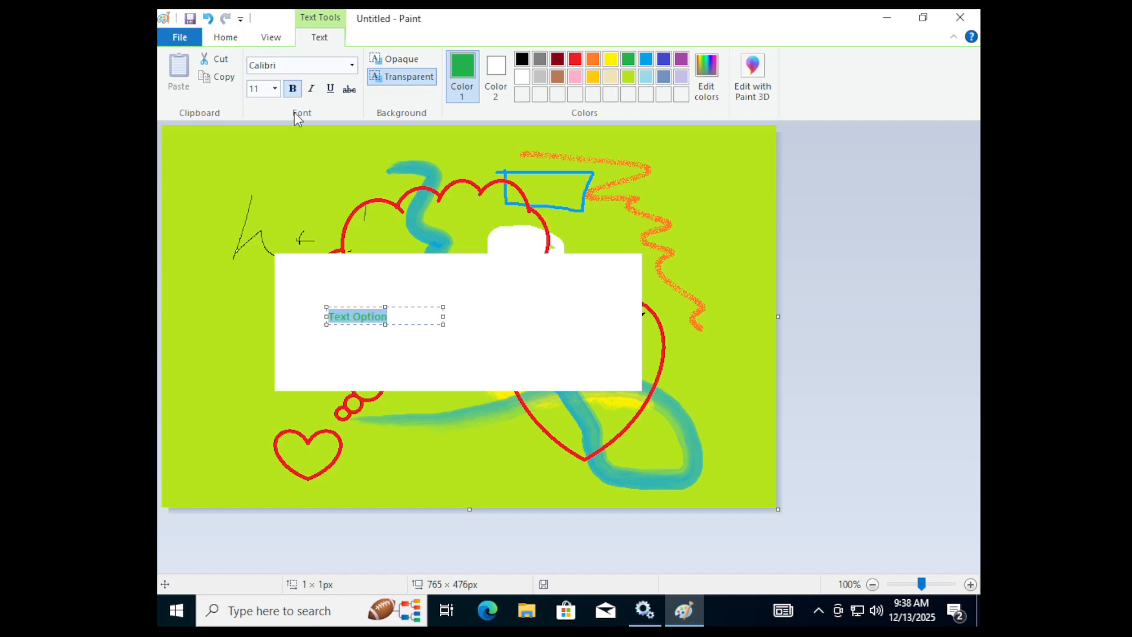
pyautogui.click(353, 66)
pyautogui.write('Keep Calm Med')
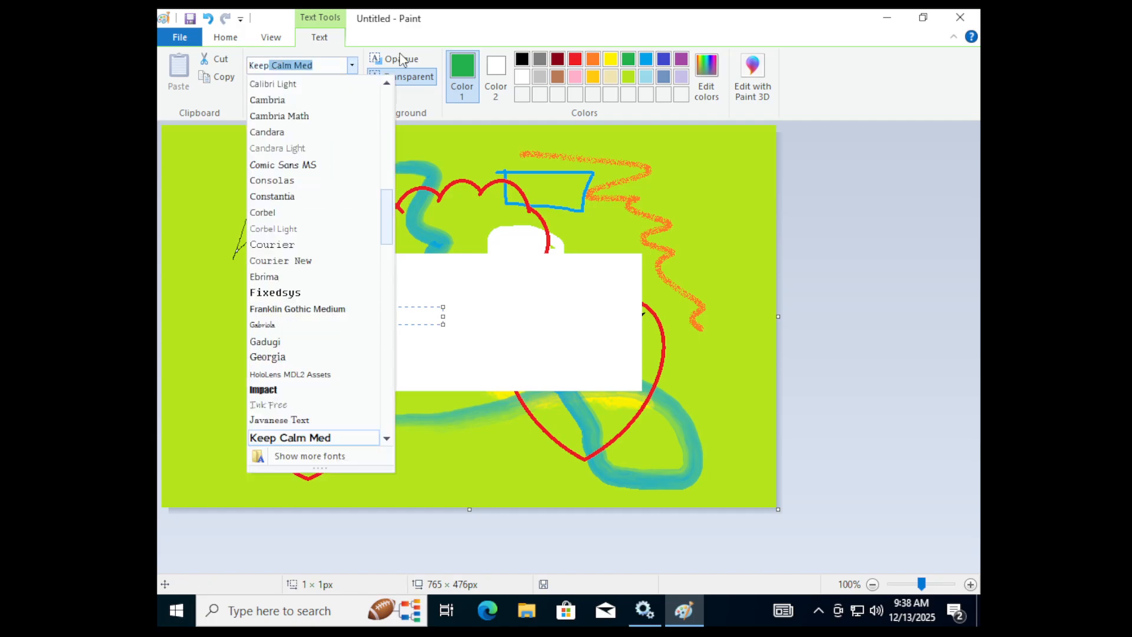
pyautogui.press('Return')
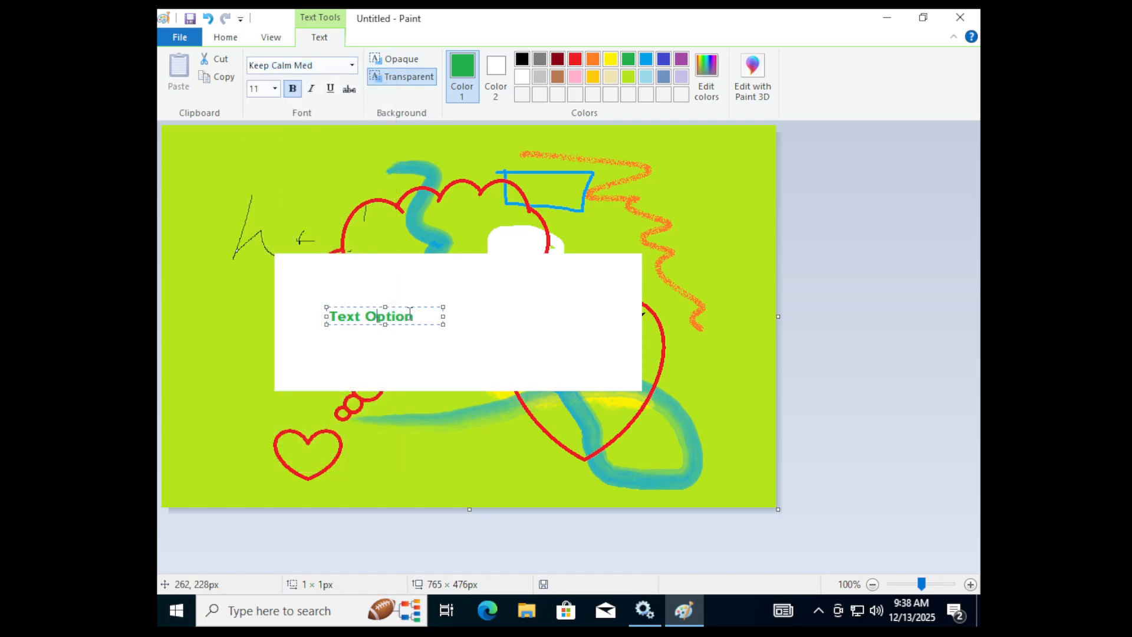
# Set the whole "Text Option" text to size 24 and enlarge its text box to about 351 × 73 px.
pyautogui.moveTo(409, 316); pyautogui.dragTo(328, 316)
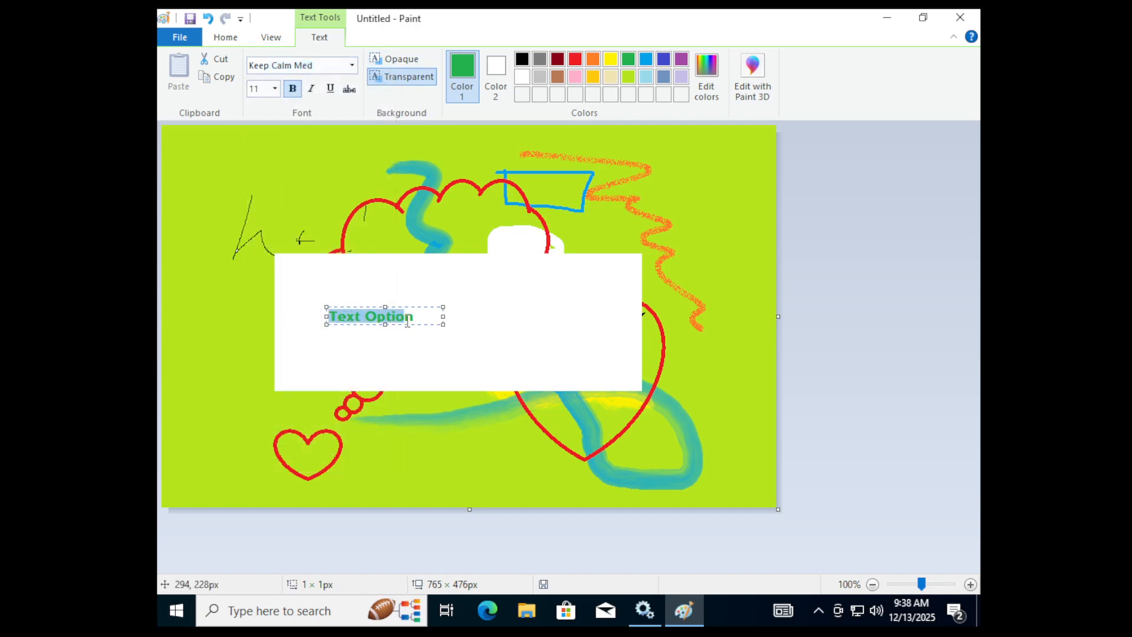
pyautogui.click(414, 316)
pyautogui.moveTo(414, 316); pyautogui.dragTo(278, 312)
pyautogui.click(274, 89)
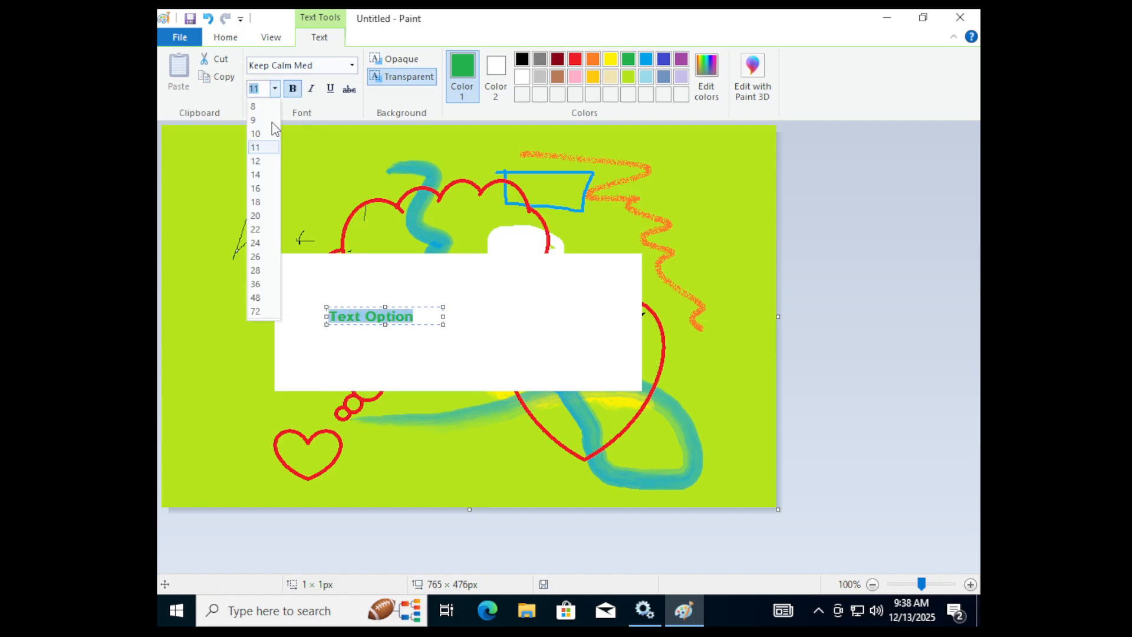
pyautogui.click(263, 246)
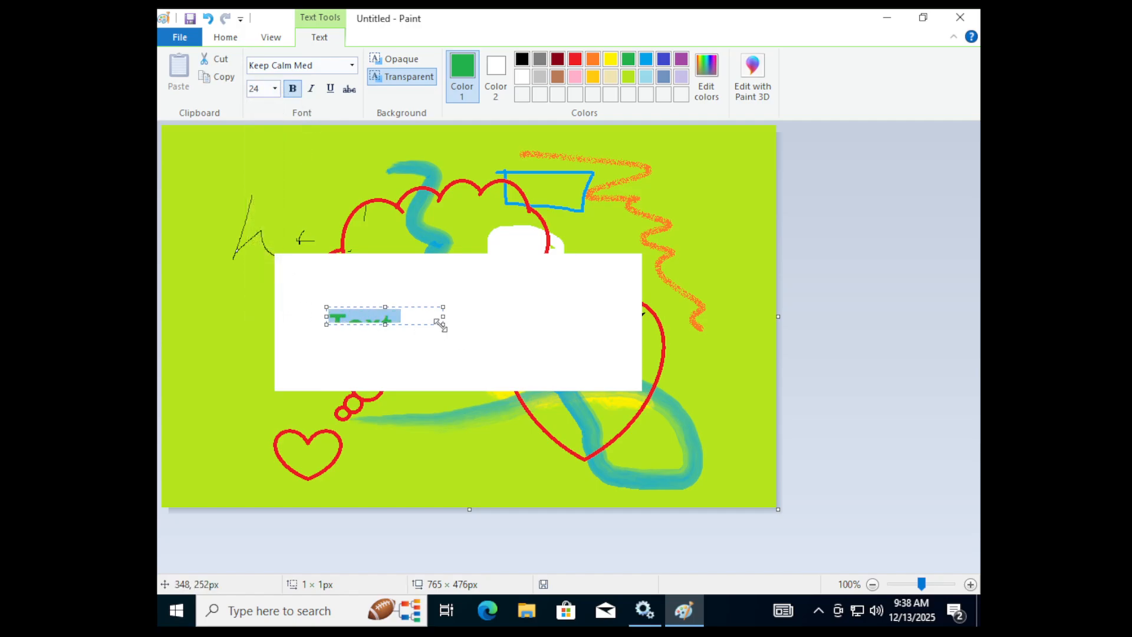
pyautogui.moveTo(441, 324); pyautogui.dragTo(608, 367)
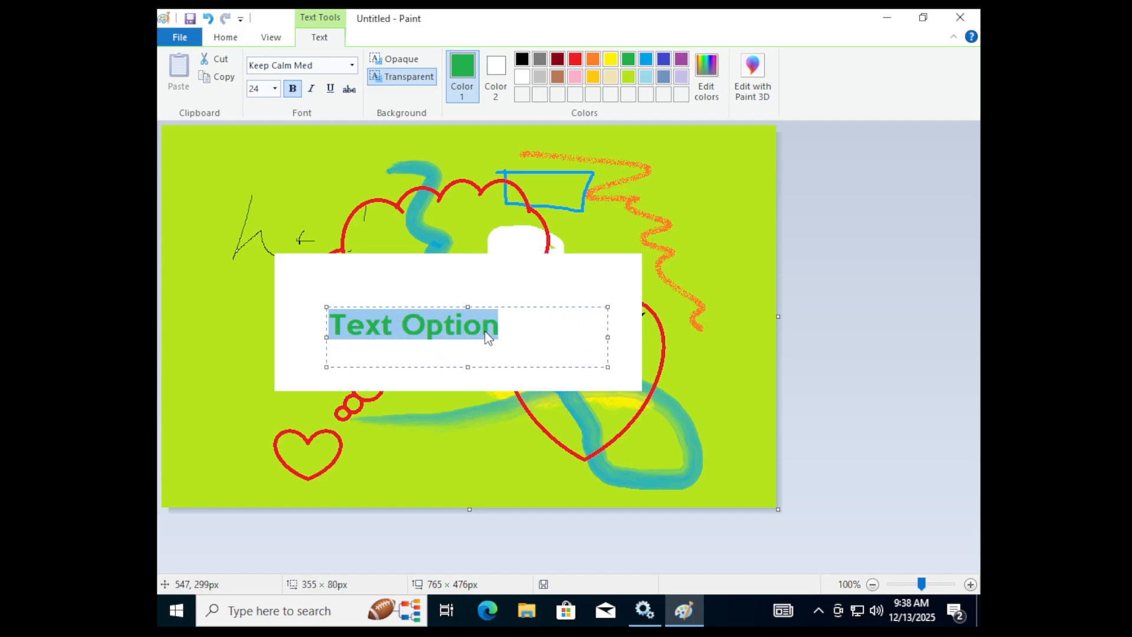
pyautogui.click(499, 328)
pyautogui.moveTo(498, 328); pyautogui.dragTo(311, 327)
pyautogui.moveTo(605, 369)
pyautogui.mouseDown()
pyautogui.moveTo(440, 313)
pyautogui.moveTo(439, 330)
pyautogui.moveTo(602, 363)
pyautogui.mouseUp()
pyautogui.click(507, 331)
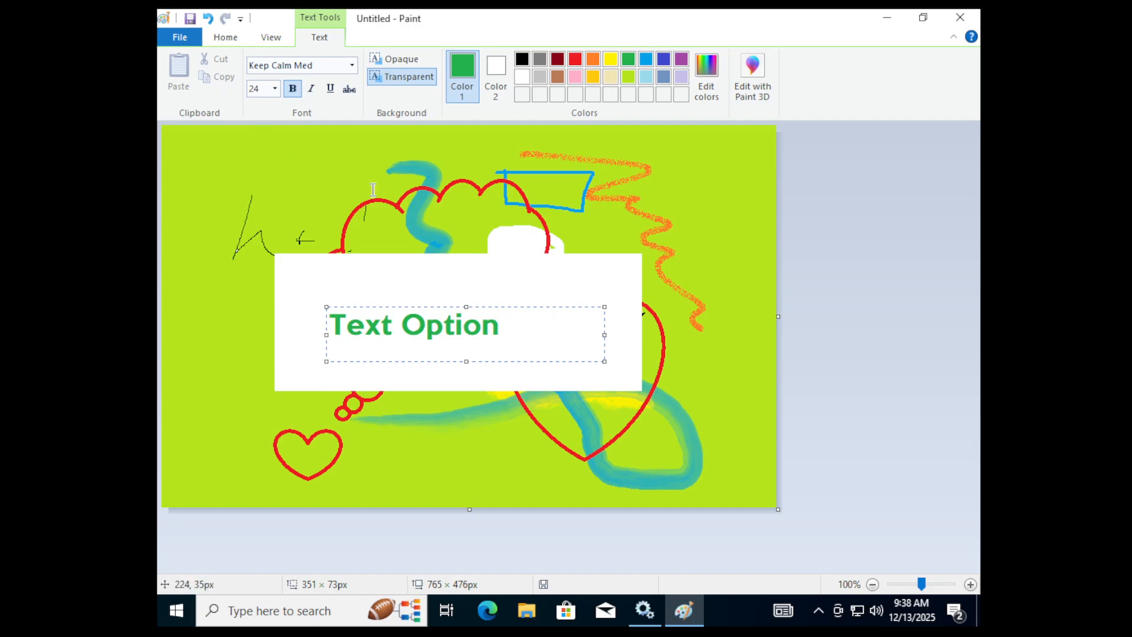
# Place the green text on the canvas and erase the letter O of "Option".
pyautogui.click(336, 217)
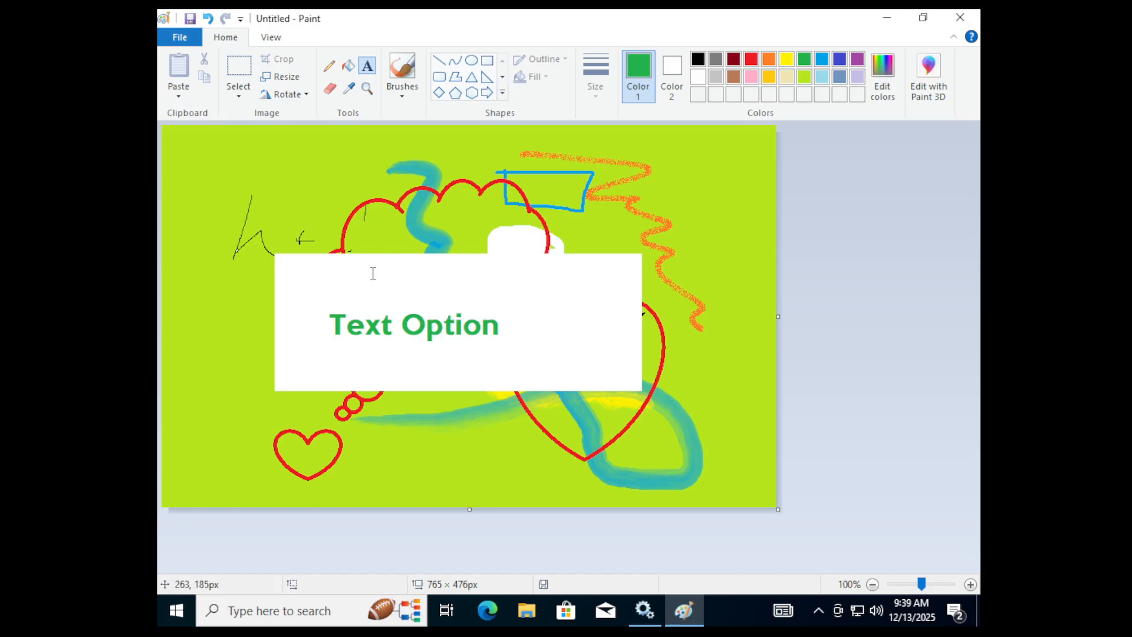
pyautogui.click(329, 89)
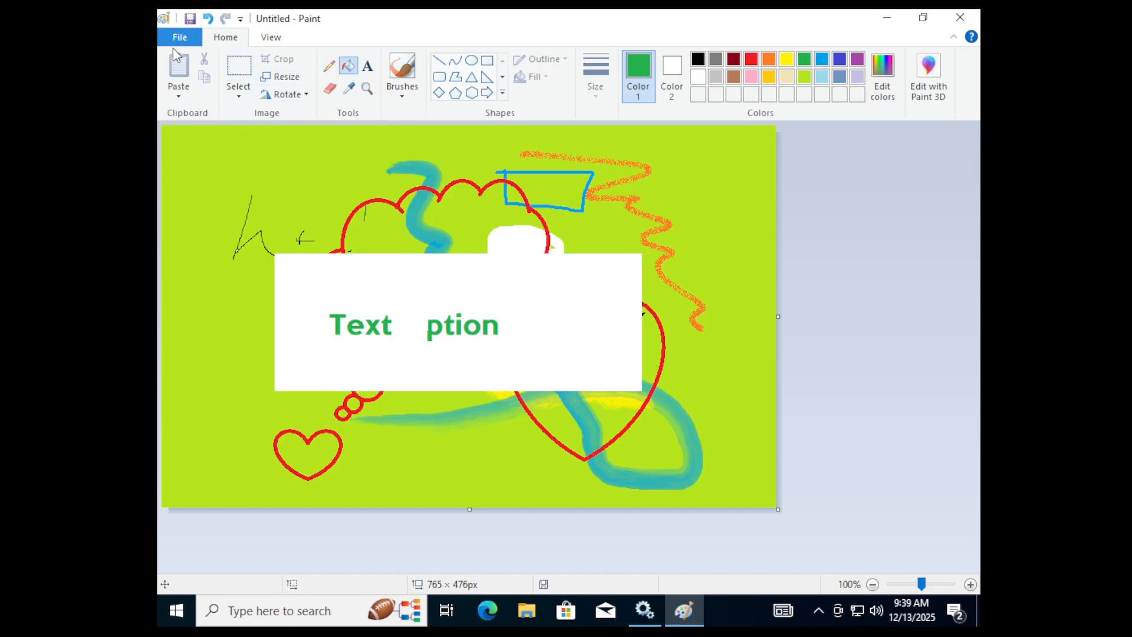
# Start a new blank picture without saving the changes to the current one.
pyautogui.click(195, 43)
pyautogui.click(212, 77)
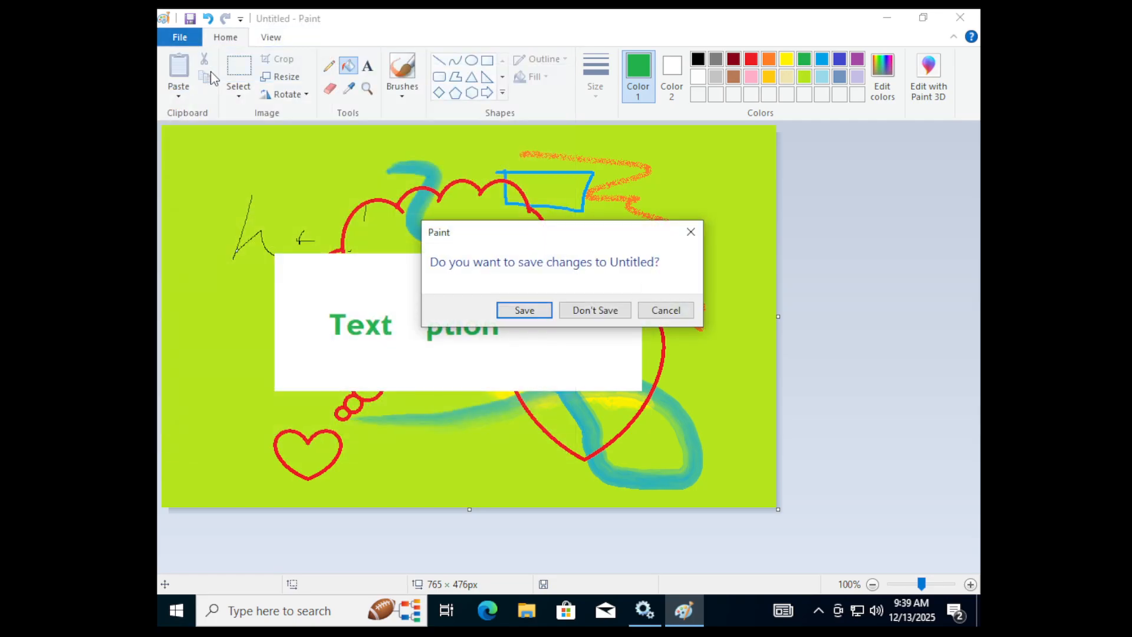
pyautogui.click(595, 310)
pyautogui.click(184, 39)
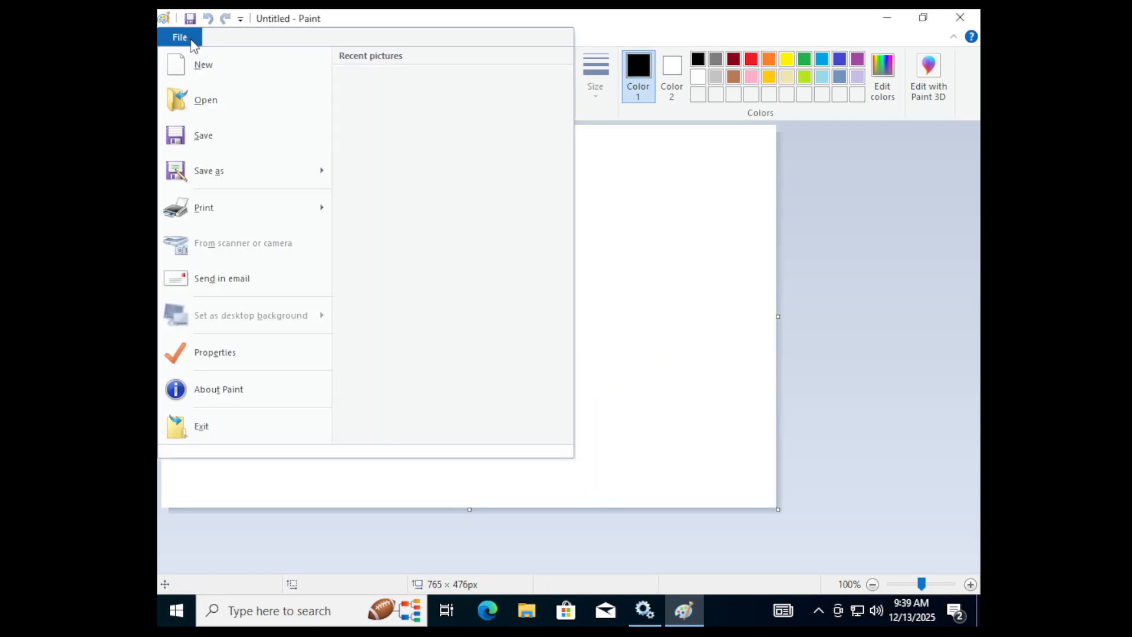
pyautogui.click(844, 260)
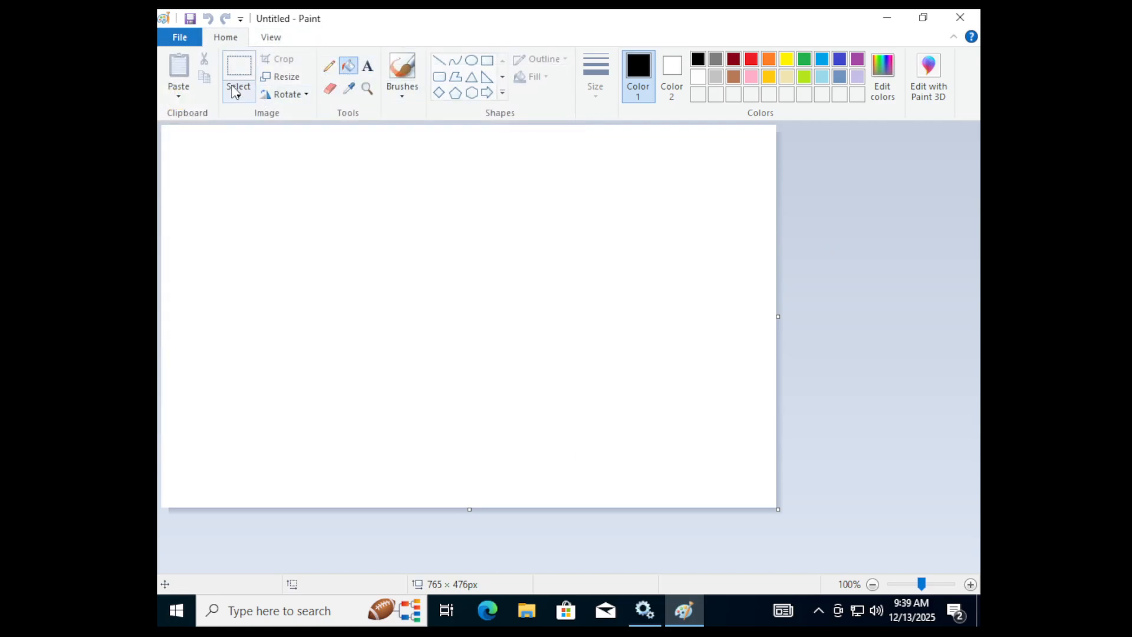
# Fill the canvas with black and add the white text "ROBOTIC" and "CAPYBARA" on two lines.
pyautogui.click(590, 235)
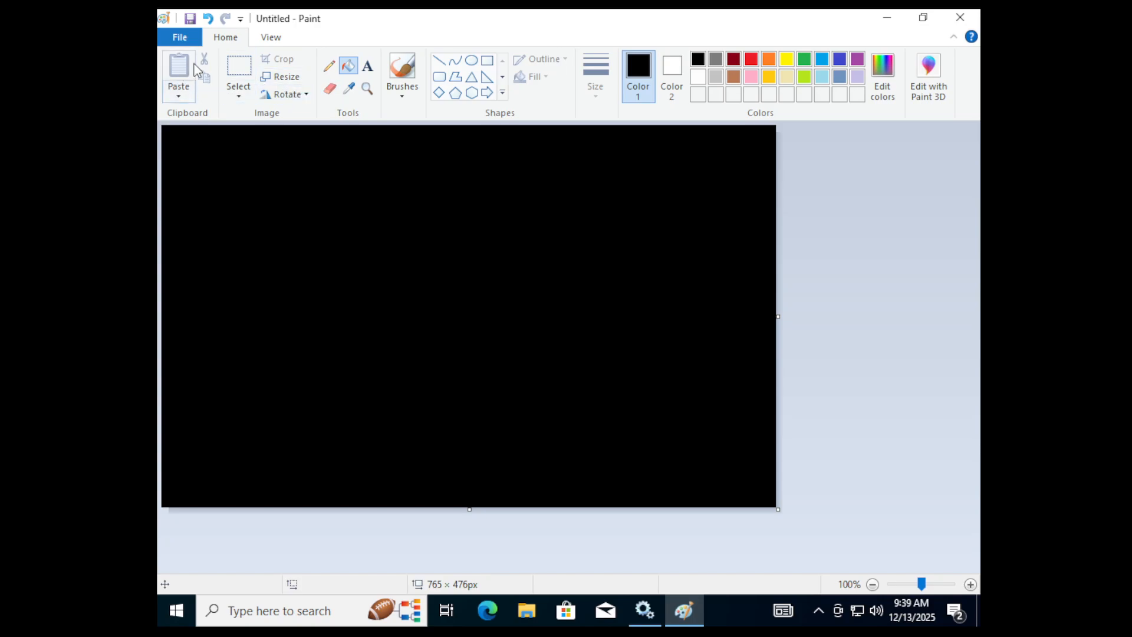
pyautogui.click(368, 66)
pyautogui.click(328, 245)
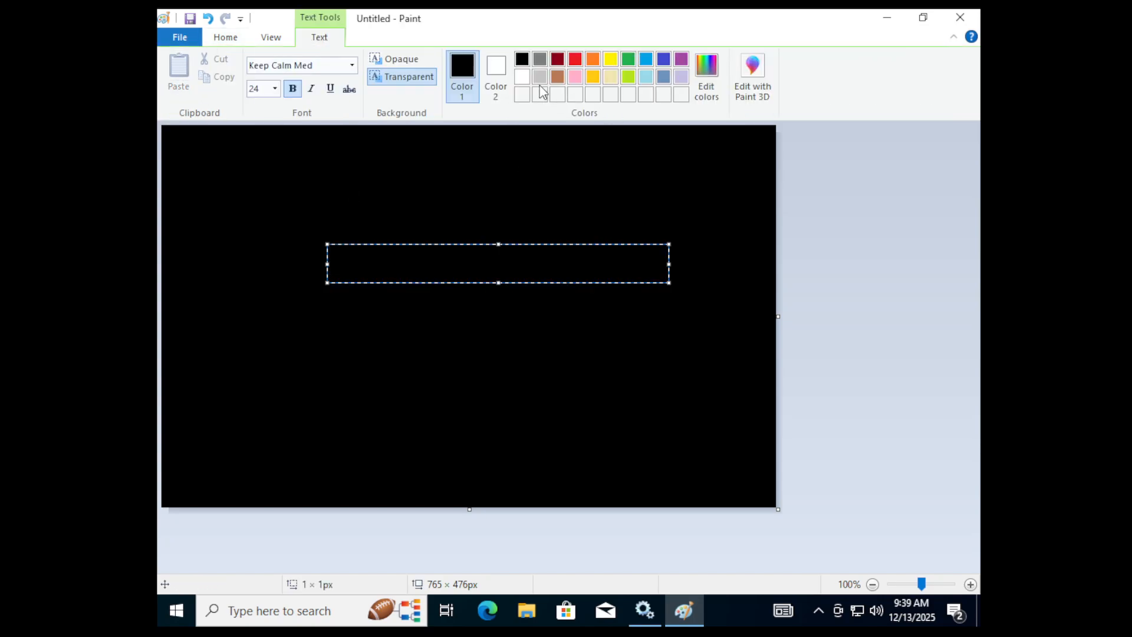
pyautogui.click(521, 74)
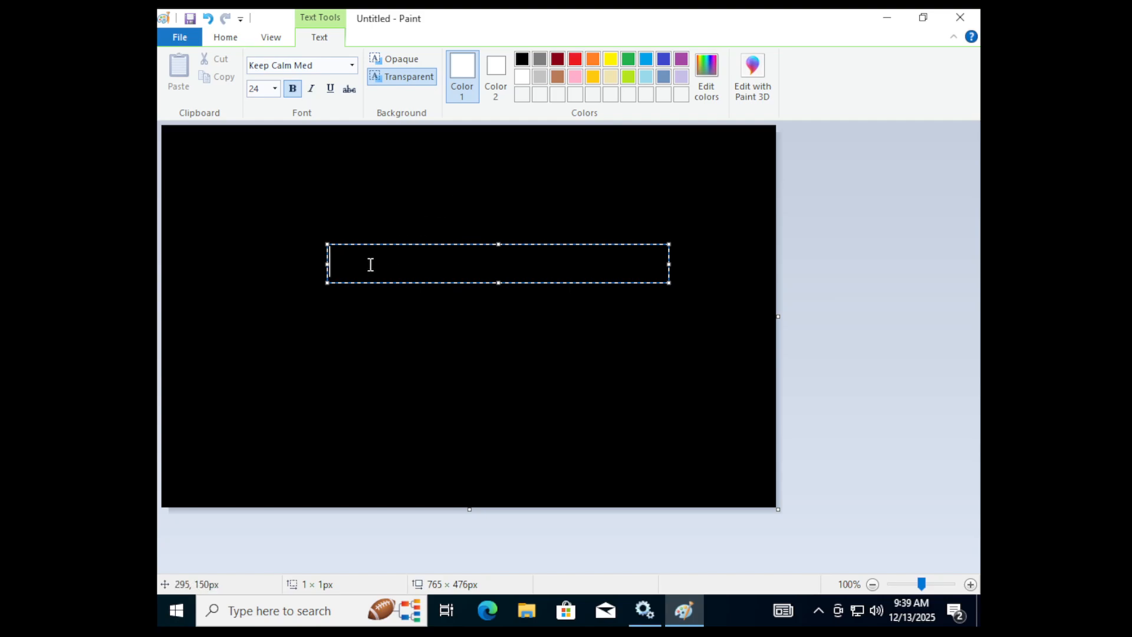
pyautogui.write('ROBOTIC')
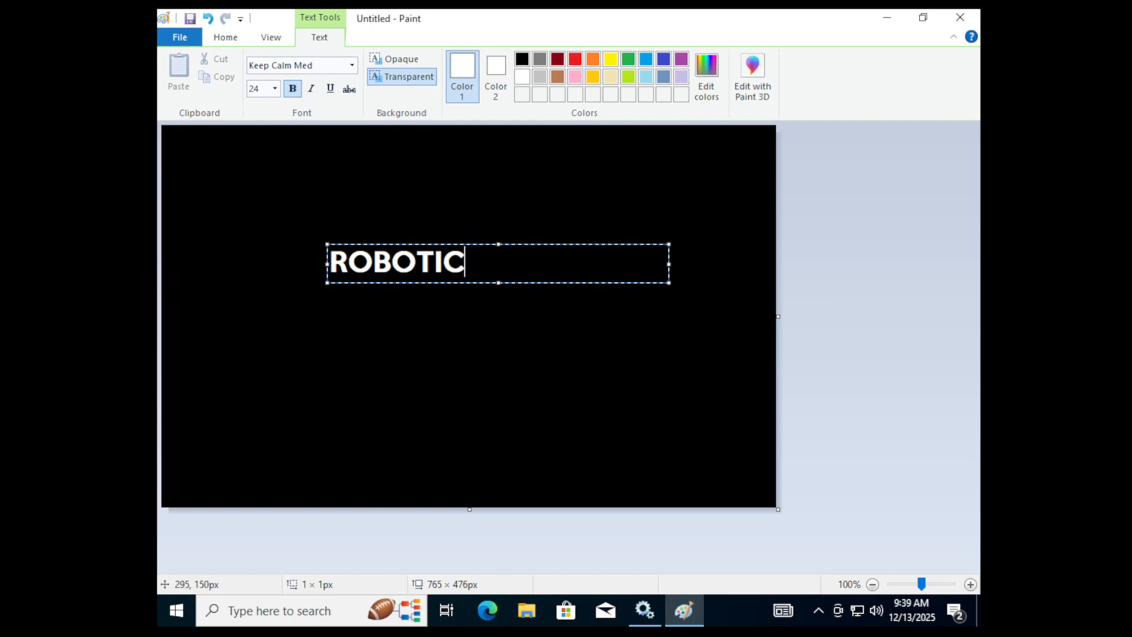
pyautogui.press('Return')
pyautogui.write('CAPYBARA')
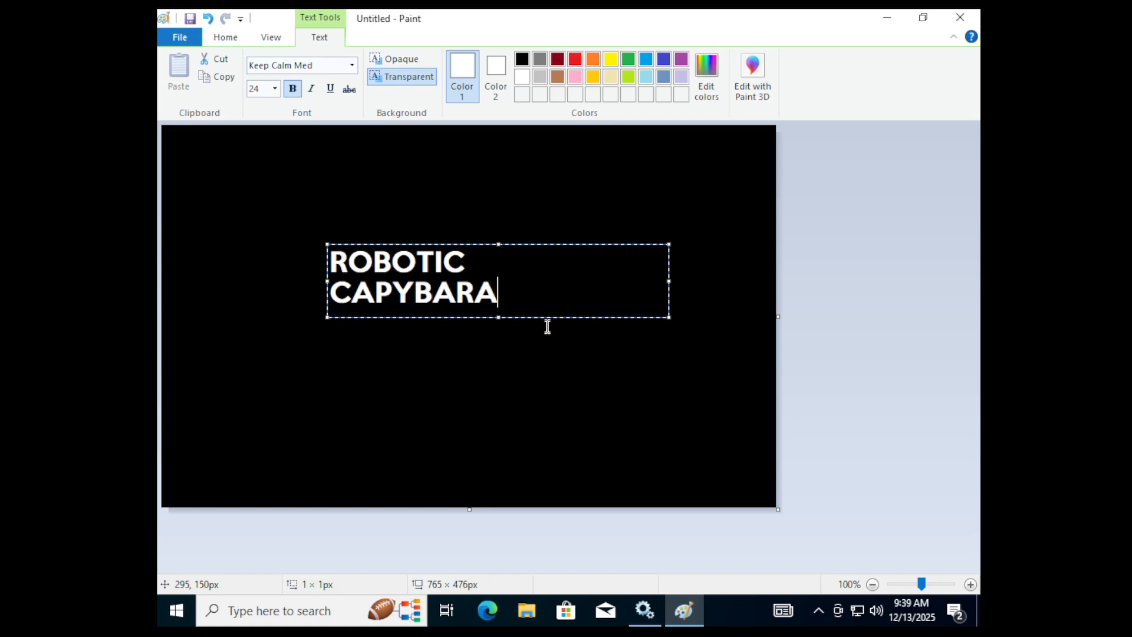
# Narrow the ROBOTIC CAPYBARA text box to about 233 × 96 px and move it to the middle of the canvas.
pyautogui.hotkey('ctrl', 'a')
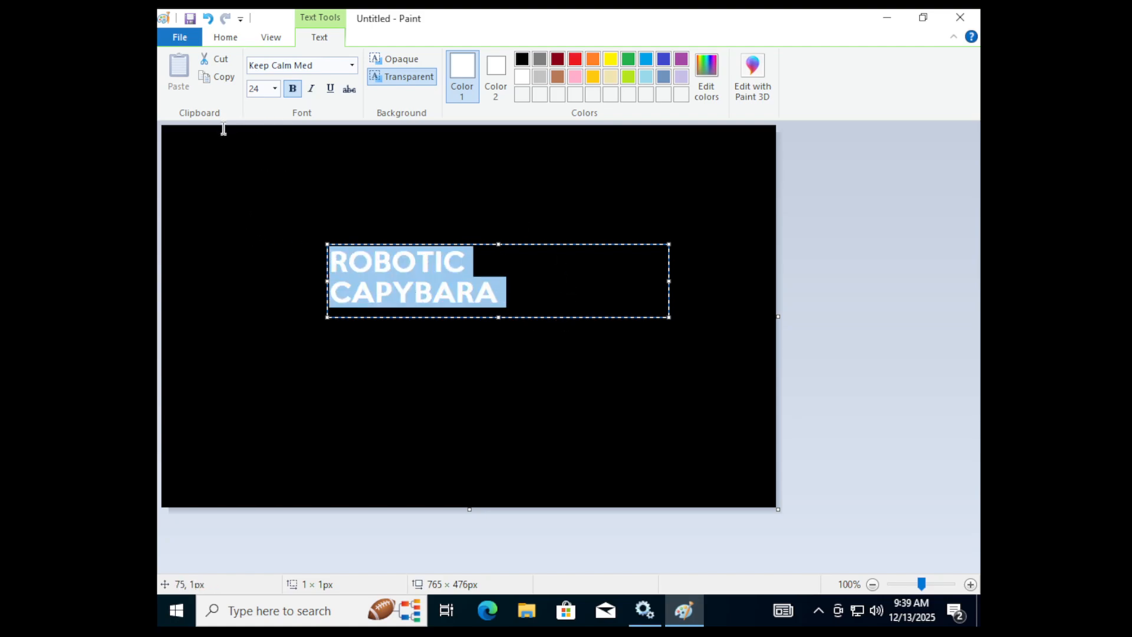
pyautogui.moveTo(667, 278); pyautogui.dragTo(511, 280)
pyautogui.click(414, 266)
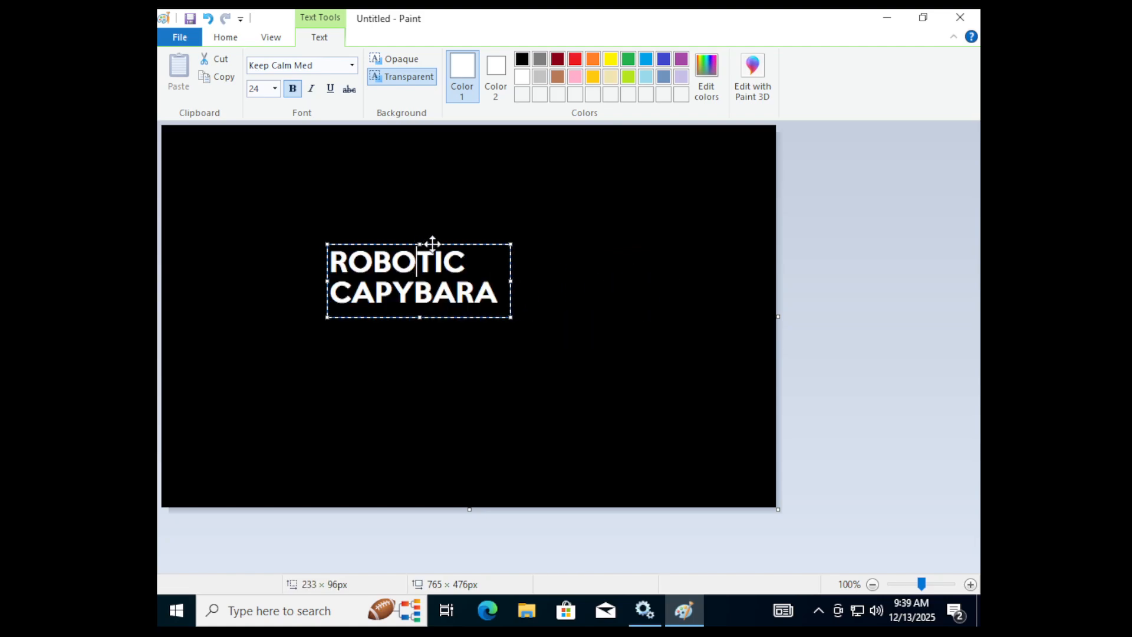
pyautogui.moveTo(432, 244); pyautogui.dragTo(466, 269)
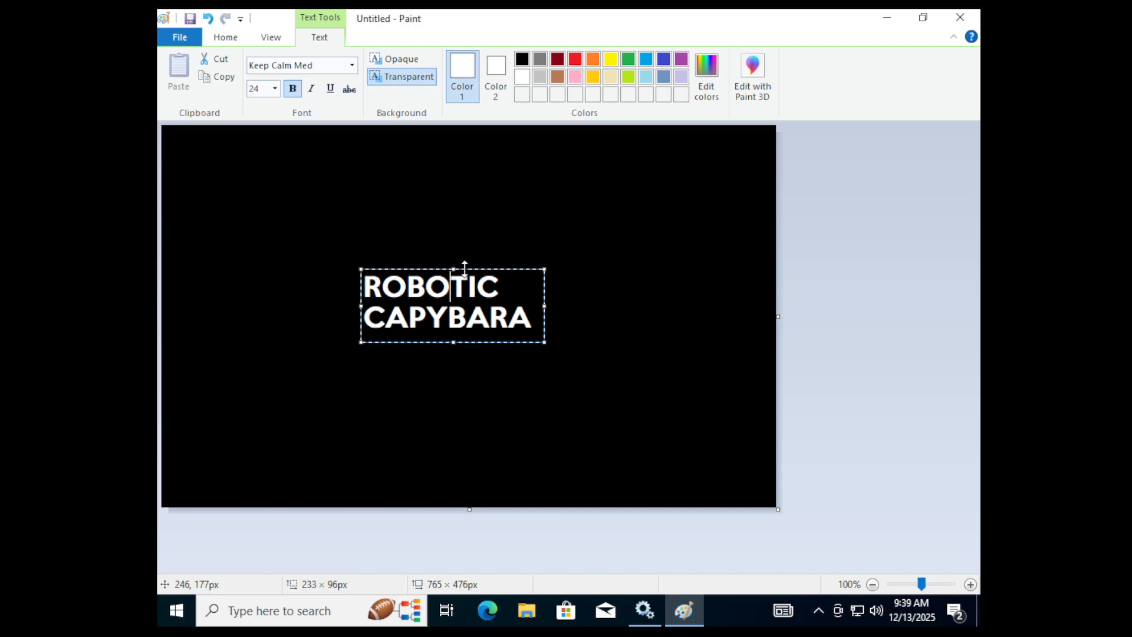
# Save the picture as a PNG file named wALLPAPER in the Pictures folder.
pyautogui.click(182, 39)
pyautogui.click(218, 171)
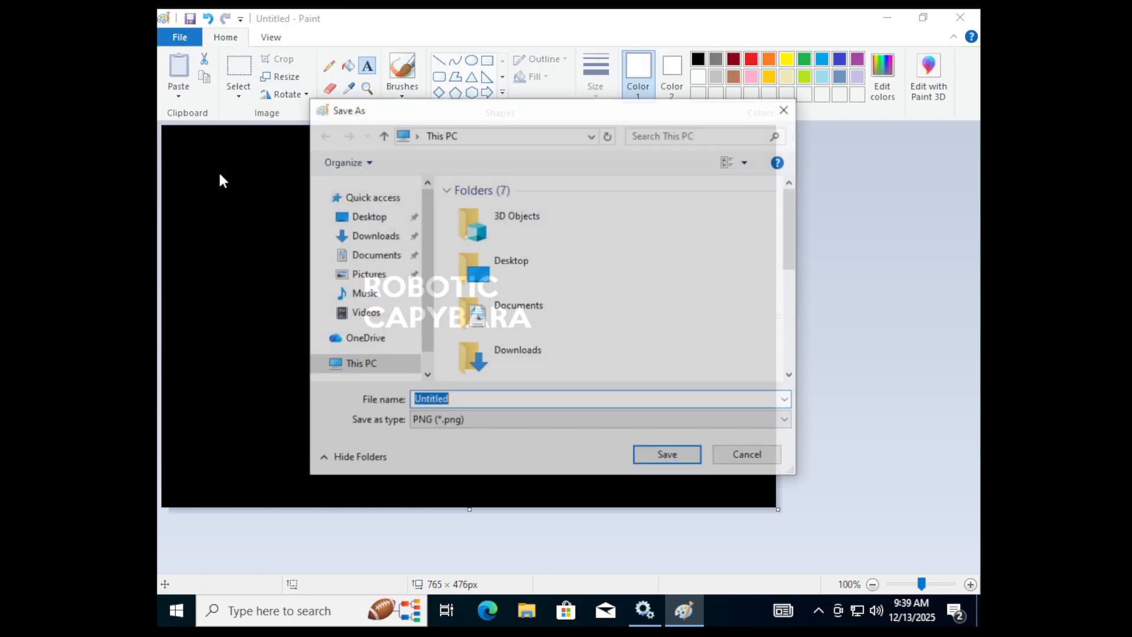
pyautogui.click(459, 422)
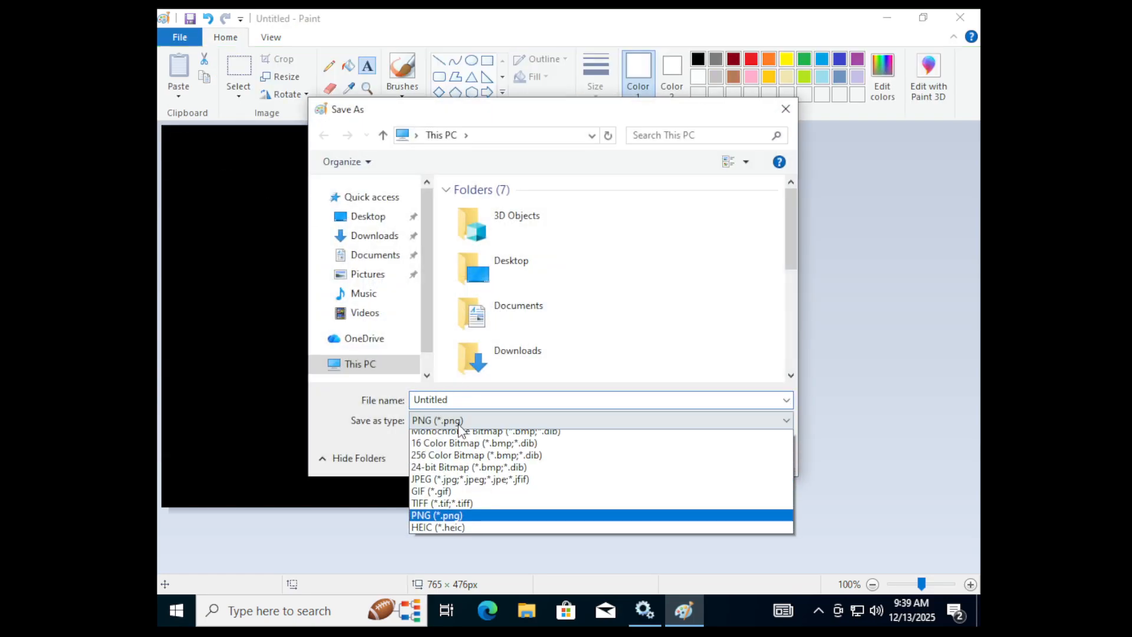
pyautogui.click(365, 276)
pyautogui.click(366, 276)
pyautogui.doubleClick(480, 397)
pyautogui.write('wALLPAPER')
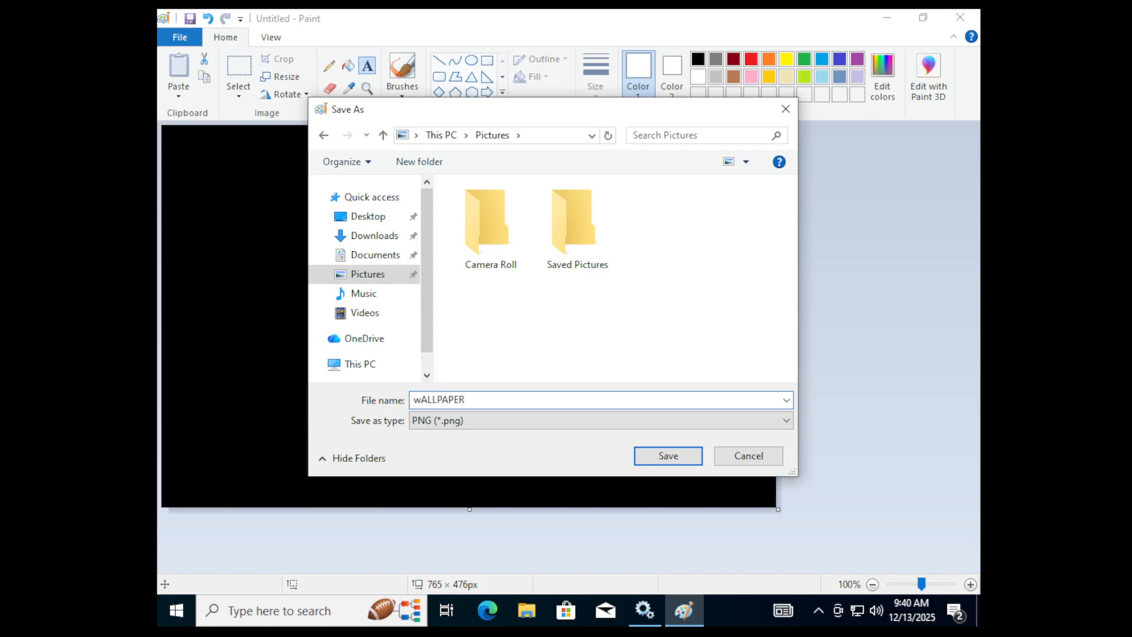
pyautogui.press('Return')
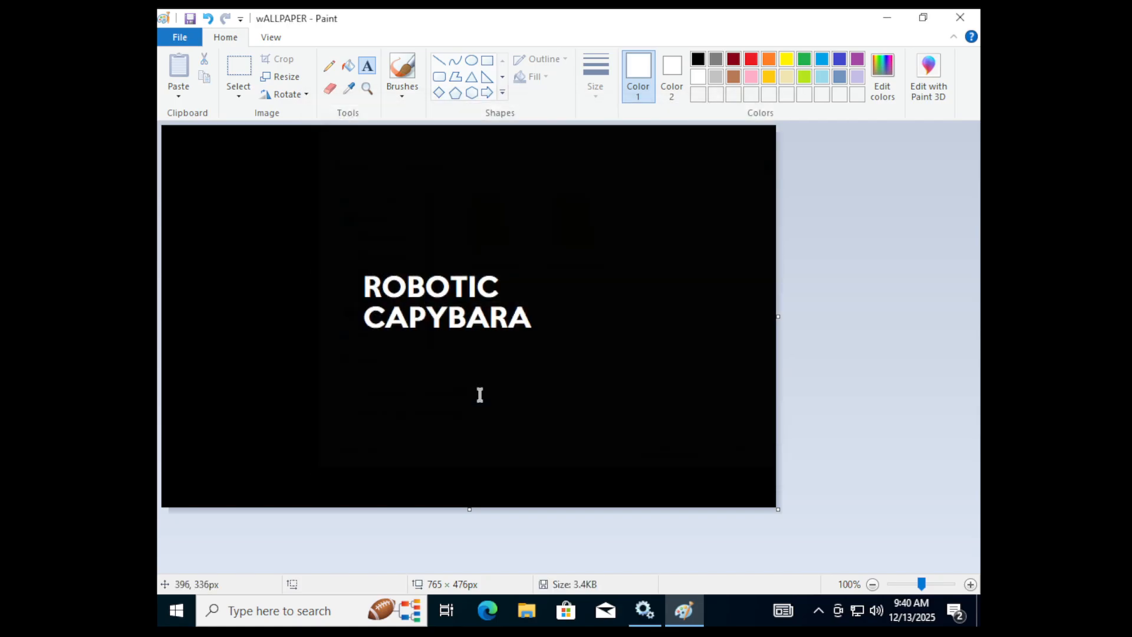
# Switch to File Explorer, set the wALLPAPER picture as the desktop background, and minimize the open windows to show the desktop.
pyautogui.click(526, 610)
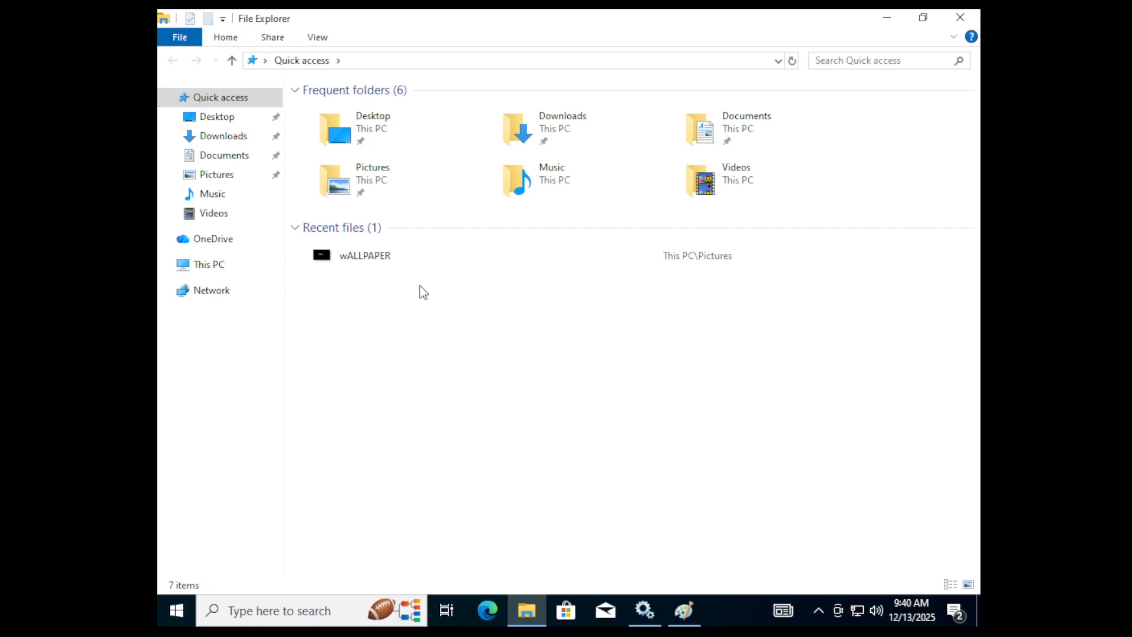
pyautogui.click(891, 21)
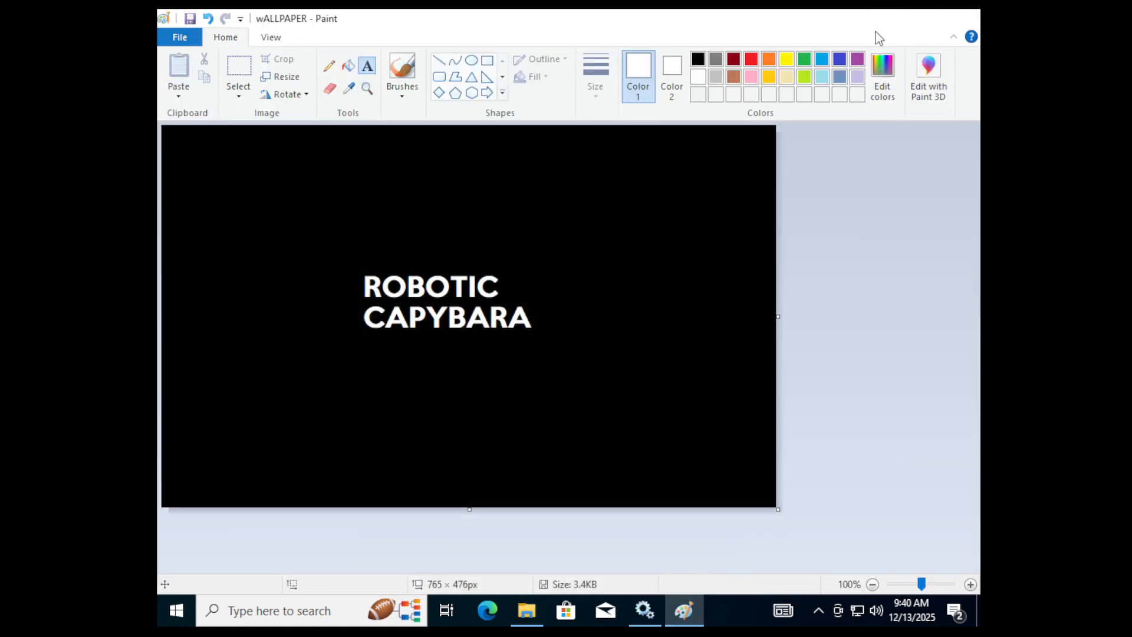
pyautogui.click(887, 18)
pyautogui.click(526, 610)
pyautogui.click(362, 260)
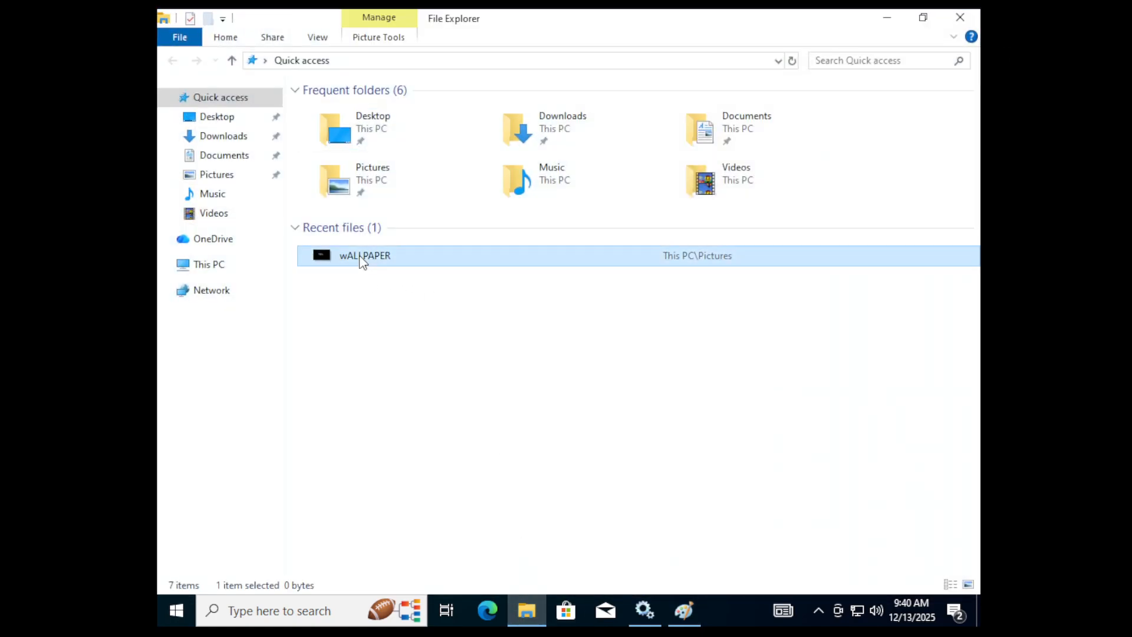
pyautogui.rightClick(362, 260)
pyautogui.click(437, 254)
pyautogui.click(886, 18)
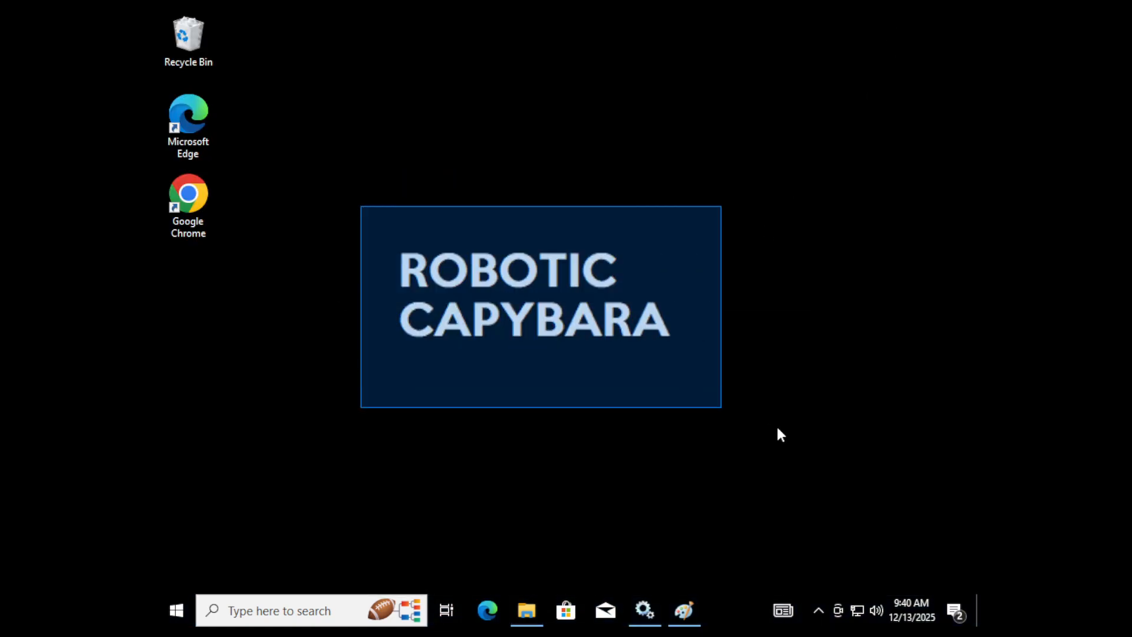